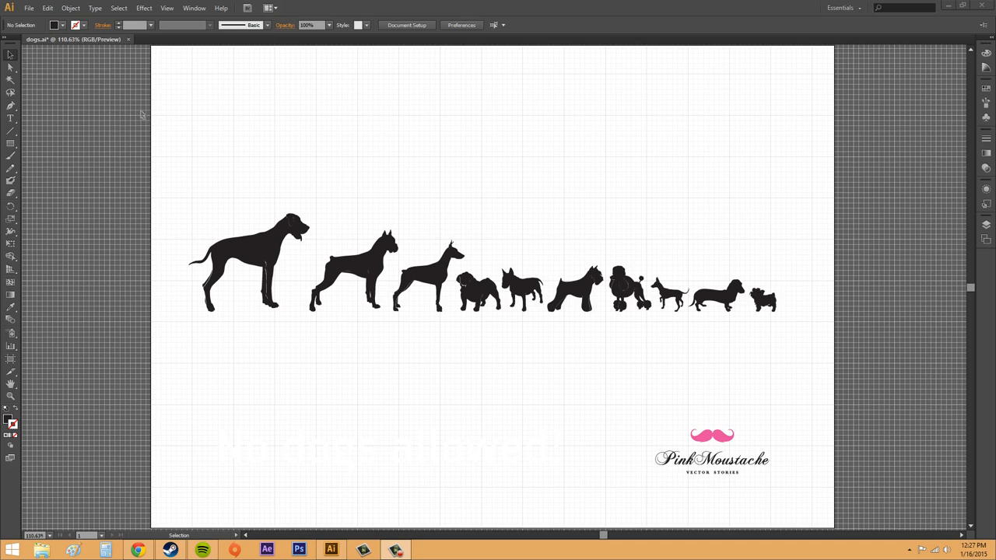
pyautogui.click(48, 10)
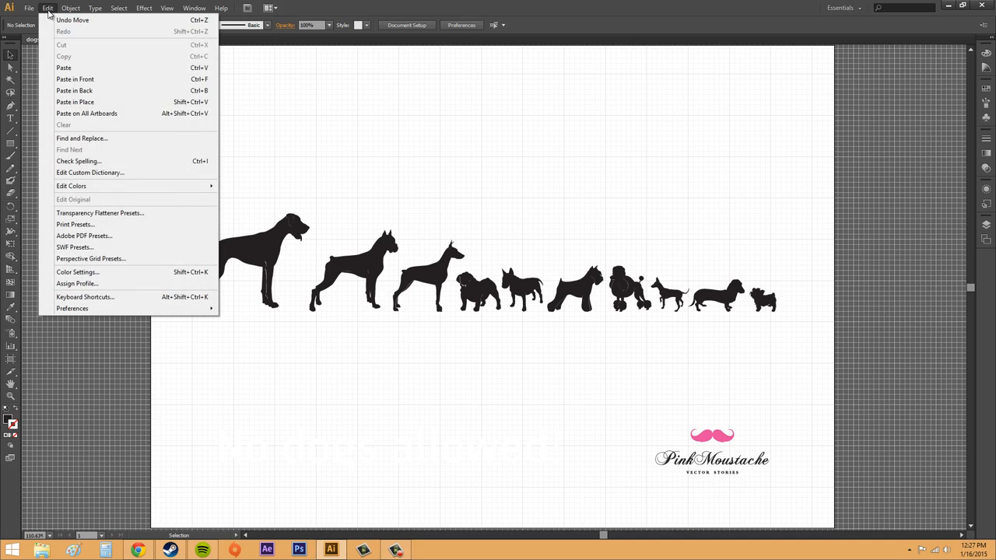
pyautogui.click(48, 10)
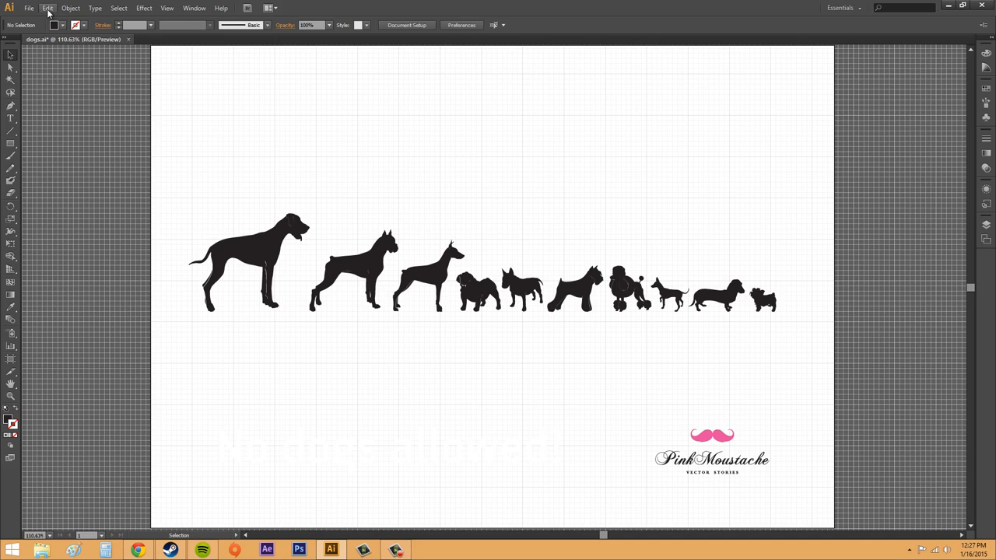
# - Hide the document grid and then show it again
pyautogui.click(168, 8)
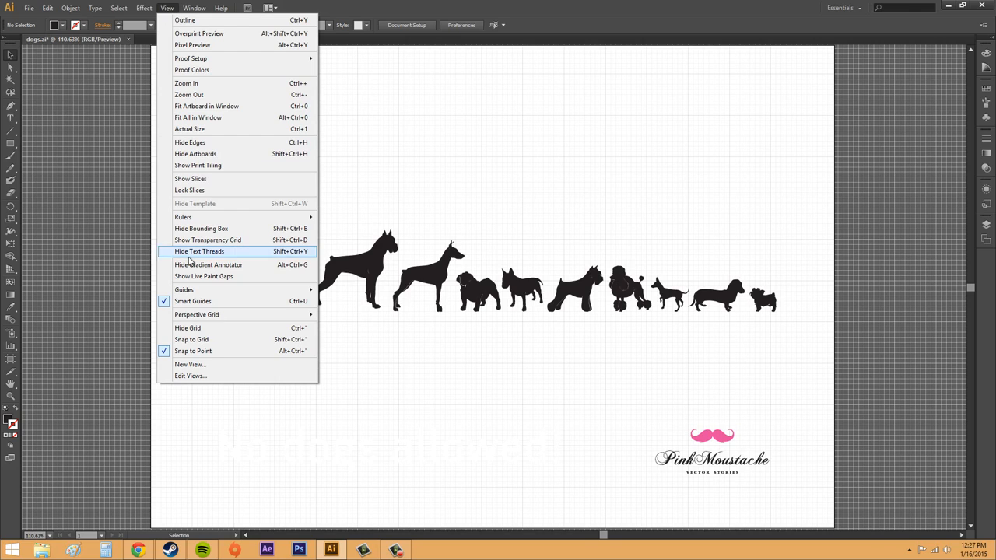
pyautogui.click(192, 330)
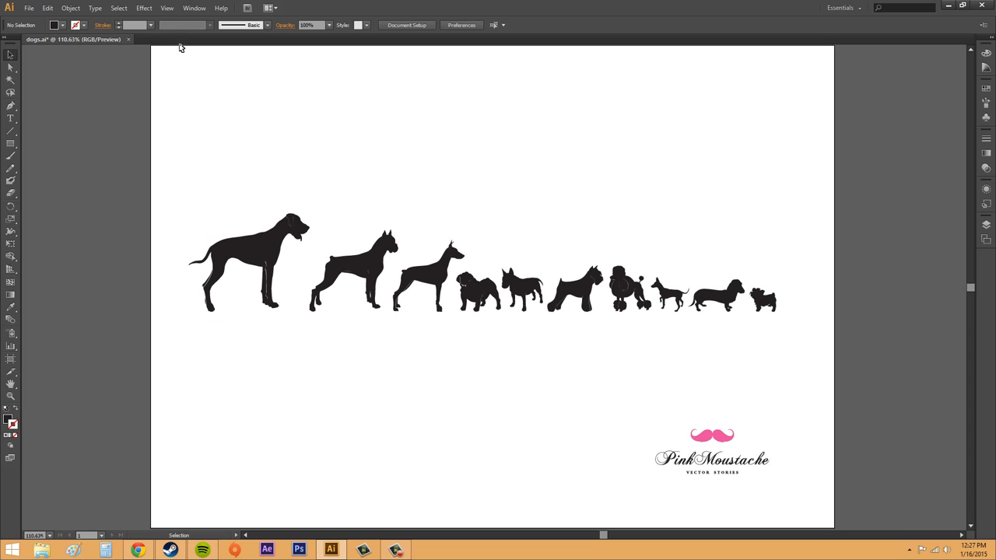
pyautogui.click(166, 8)
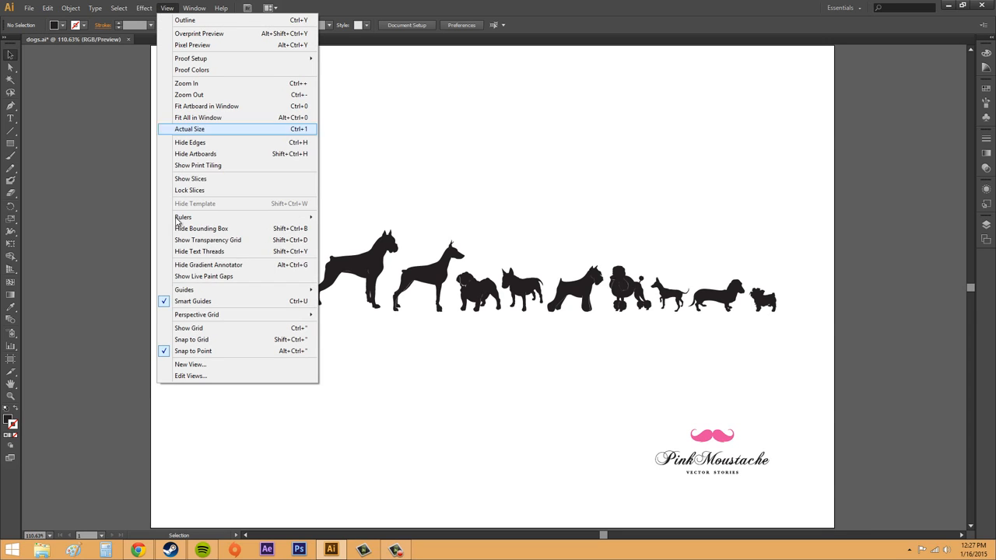
pyautogui.click(187, 329)
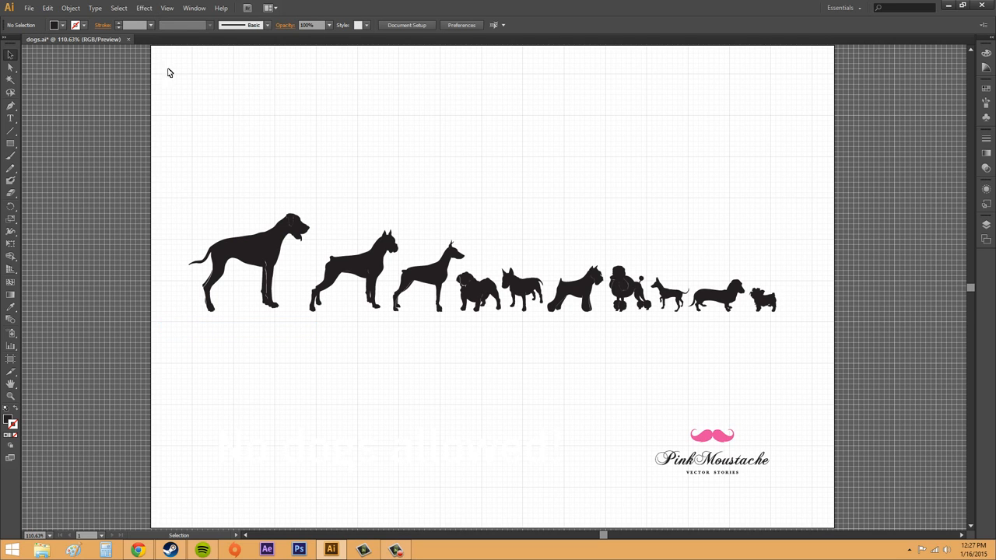
# - Enable Snap to Grid and move the Great Dane slightly so it snaps to the grid
pyautogui.click(193, 9)
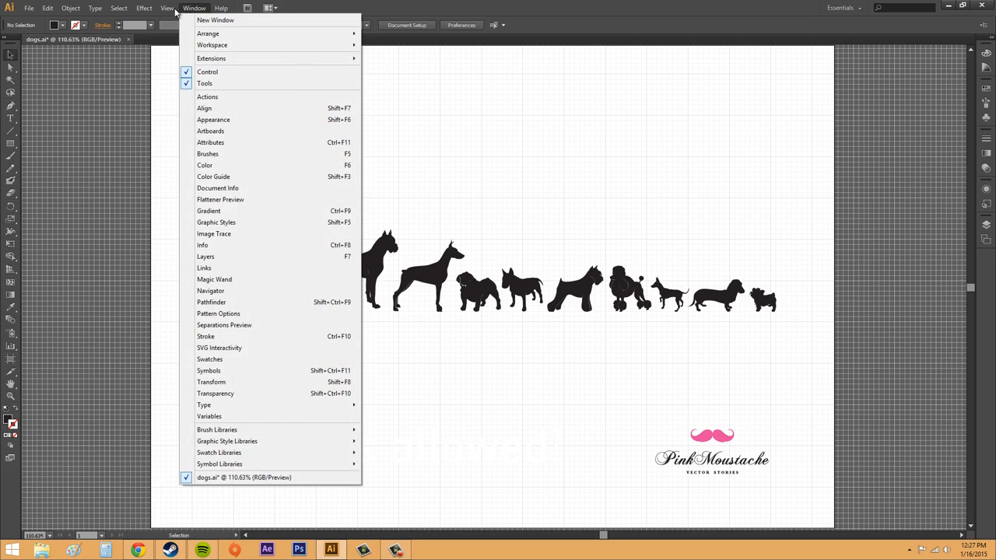
pyautogui.moveTo(167, 14)
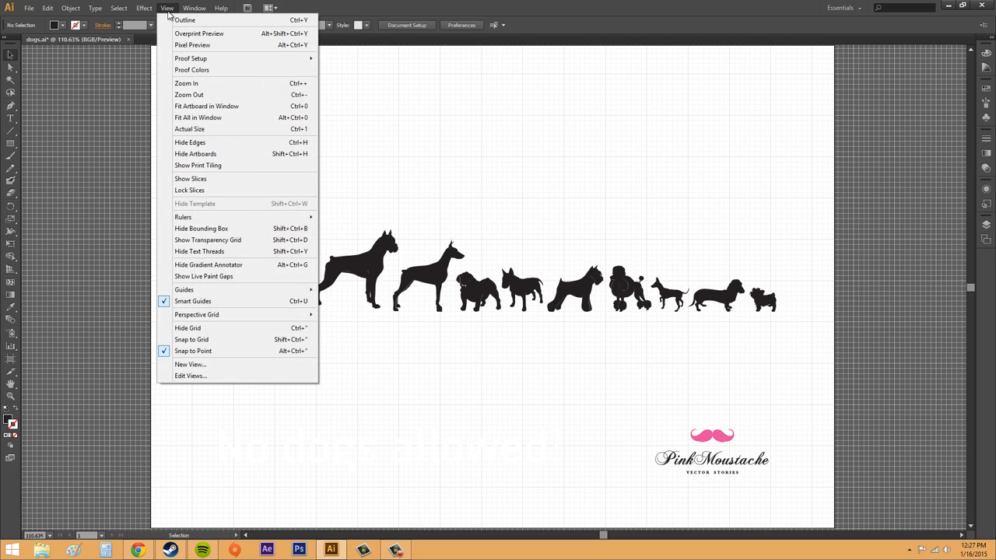
pyautogui.click(192, 340)
pyautogui.moveTo(264, 242); pyautogui.dragTo(265, 275)
pyautogui.click(285, 378)
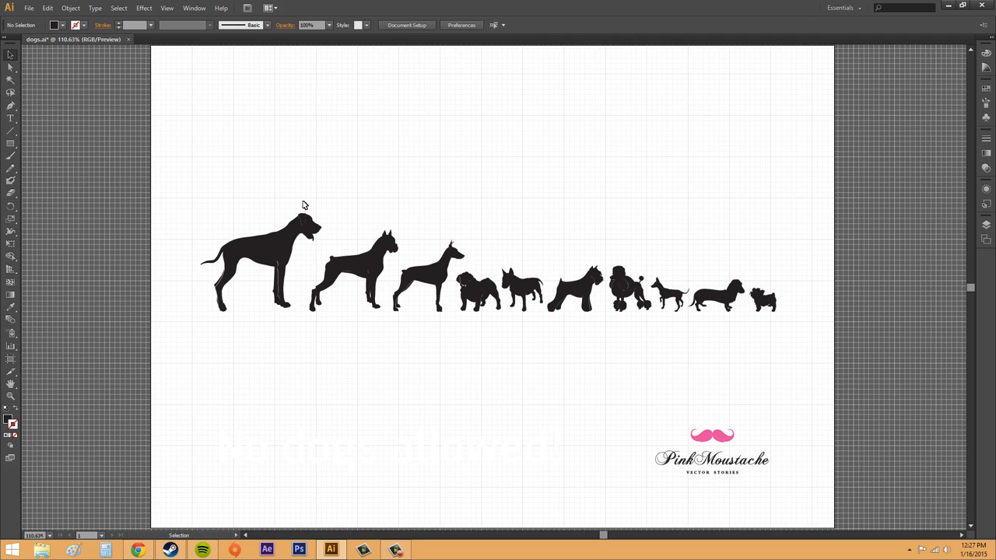
# - Set the grid colour to cyan in the Guides & Grid preferences
pyautogui.click(48, 8)
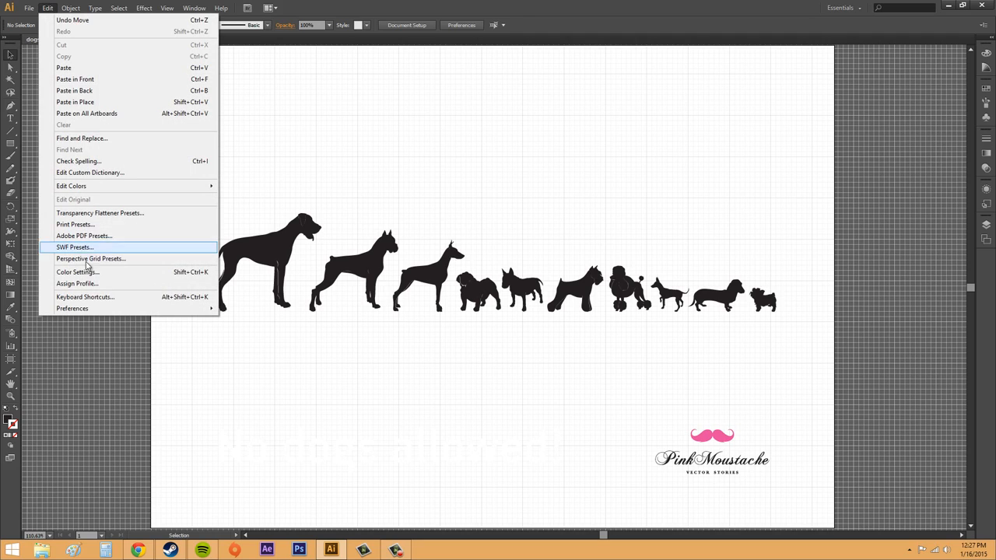
pyautogui.moveTo(85, 308)
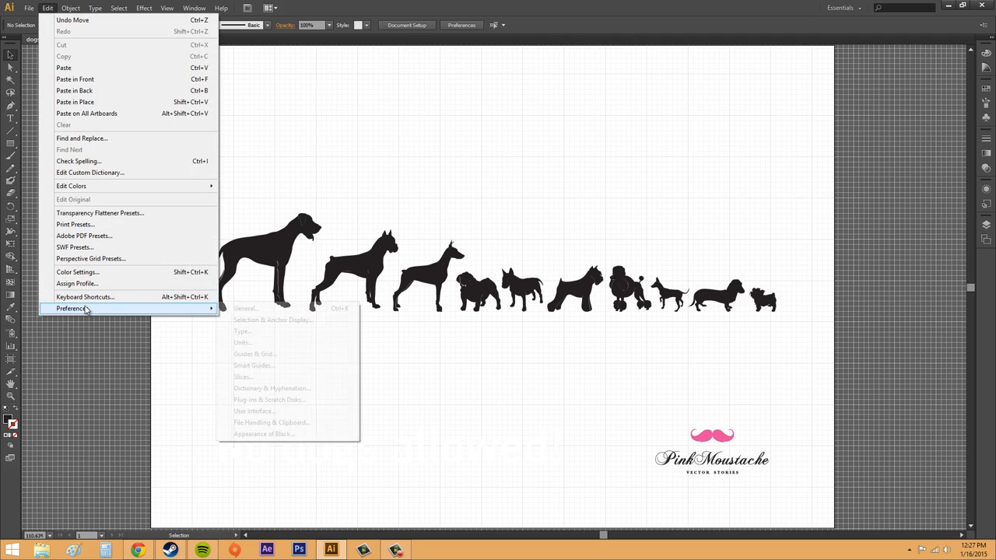
pyautogui.click(258, 354)
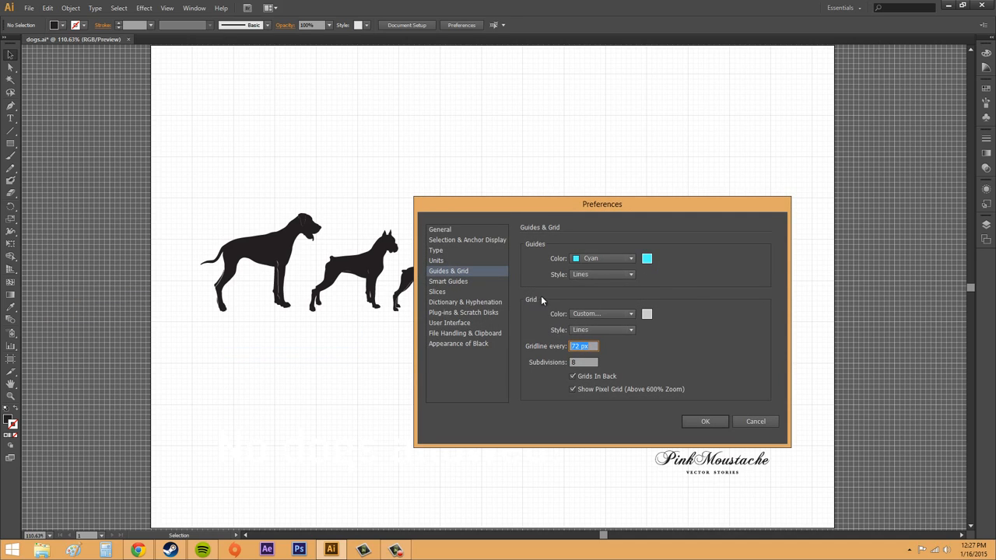
pyautogui.click(646, 314)
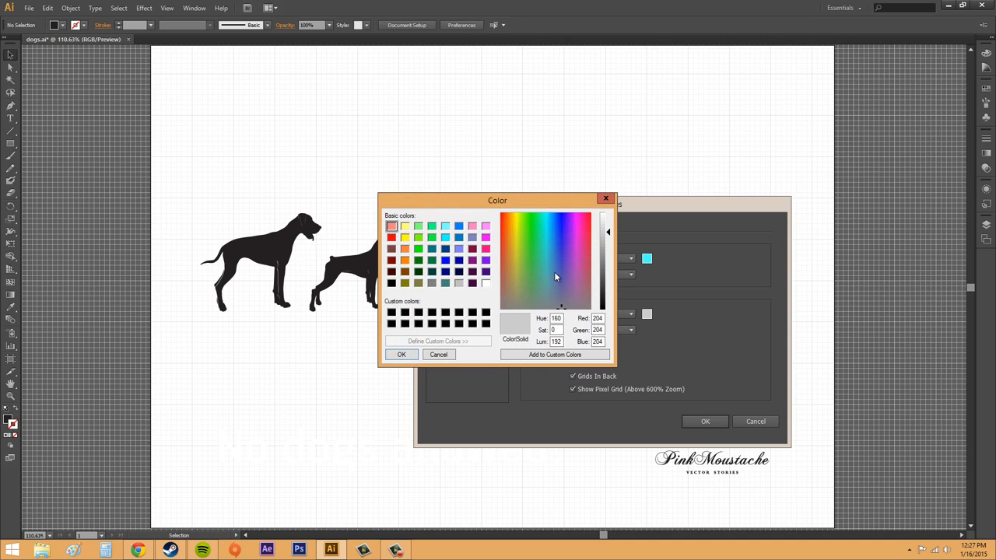
pyautogui.click(446, 238)
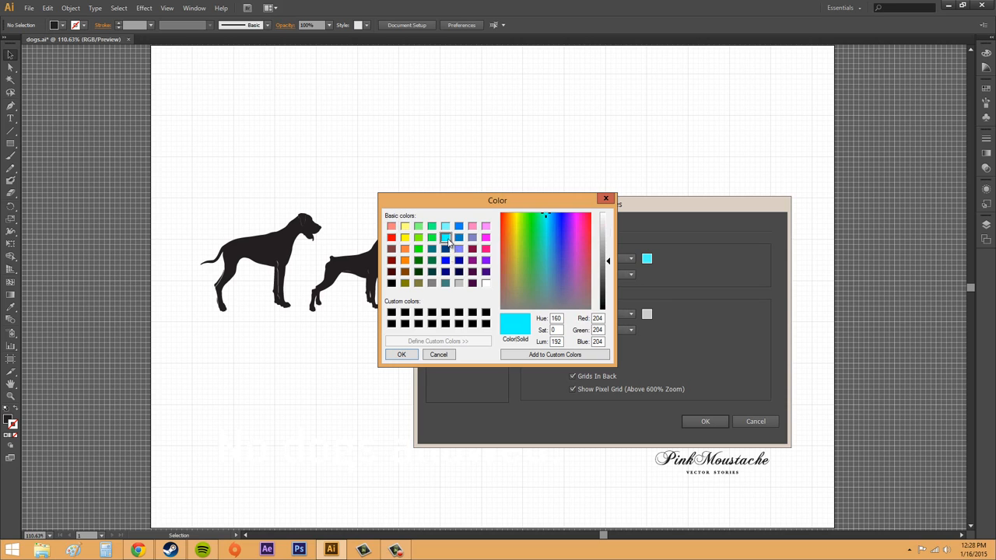
pyautogui.click(402, 354)
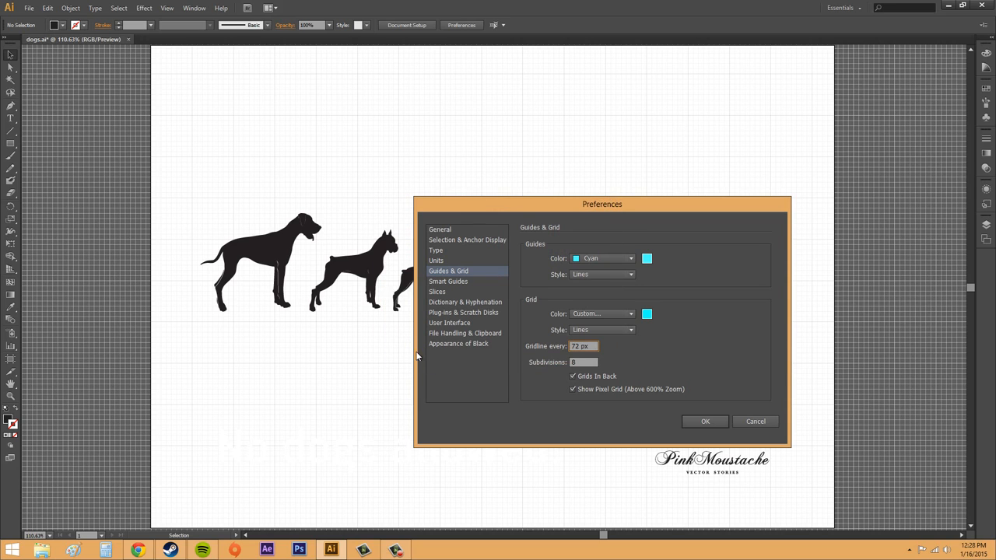
pyautogui.click(705, 420)
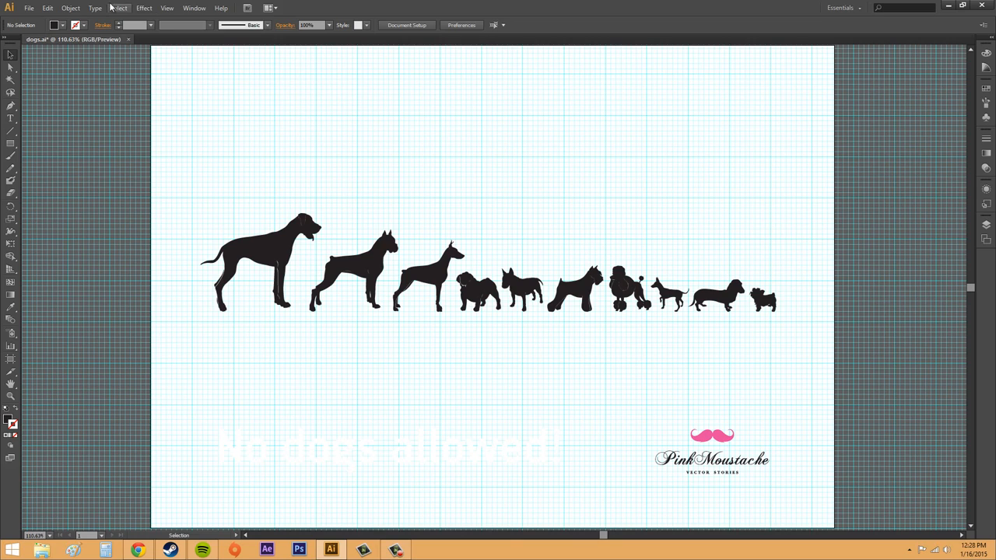
# - Change the grid style to Dots in the Guides & Grid preferences
pyautogui.click(194, 8)
pyautogui.moveTo(221, 8)
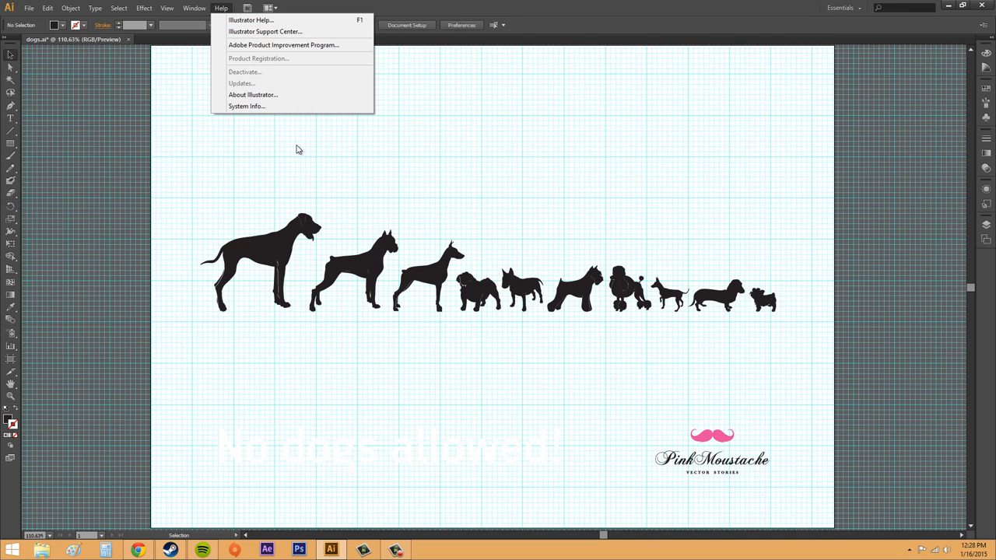
pyautogui.moveTo(48, 8)
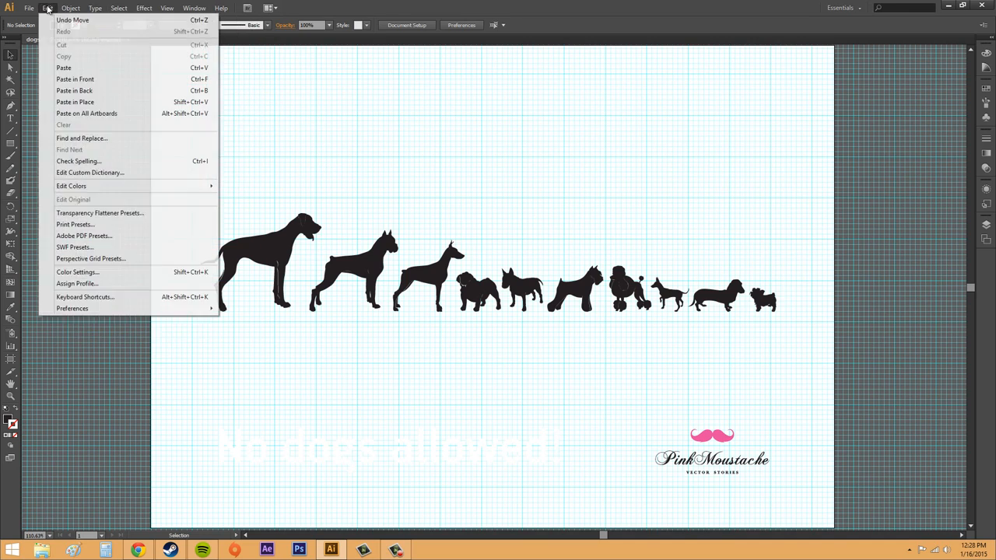
pyautogui.moveTo(102, 306)
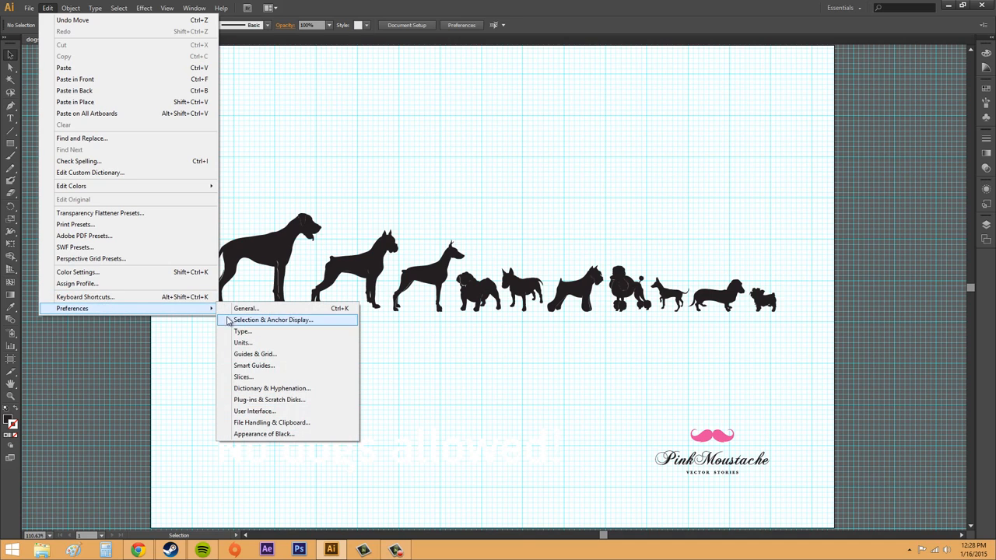
pyautogui.click(255, 354)
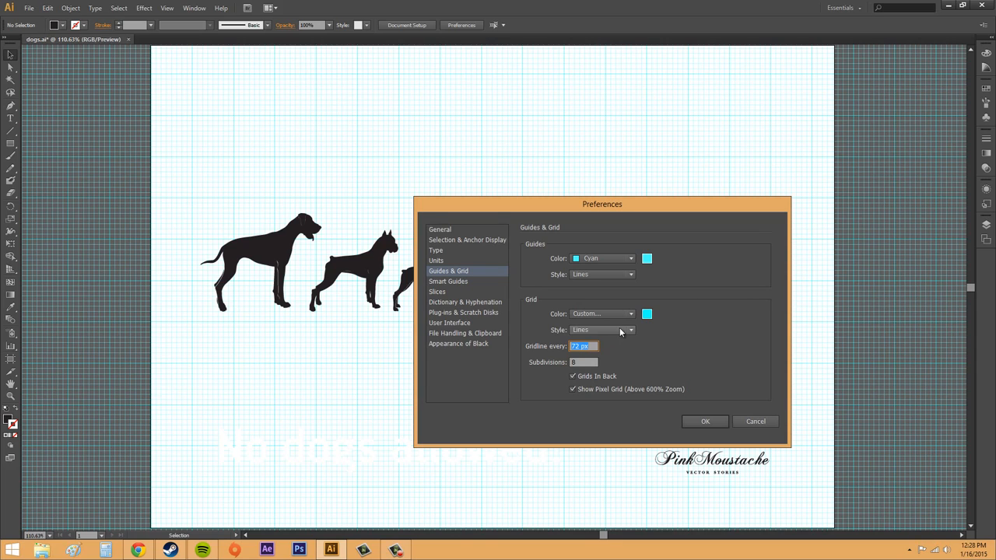
pyautogui.click(628, 329)
pyautogui.click(606, 342)
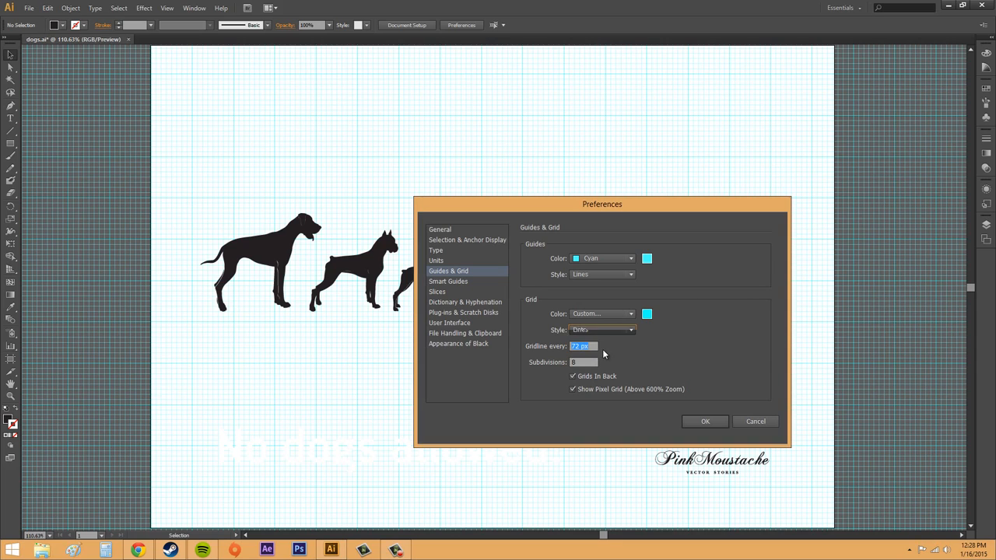
pyautogui.click(704, 421)
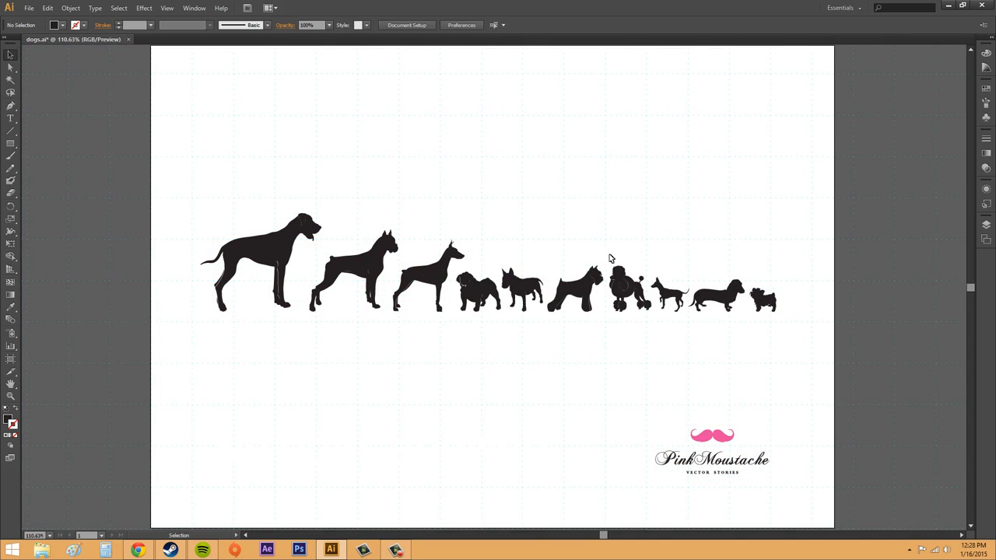
# - Drag the Great Dane up above the row and back down into its place
pyautogui.click(280, 263)
pyautogui.moveTo(280, 263); pyautogui.dragTo(272, 229)
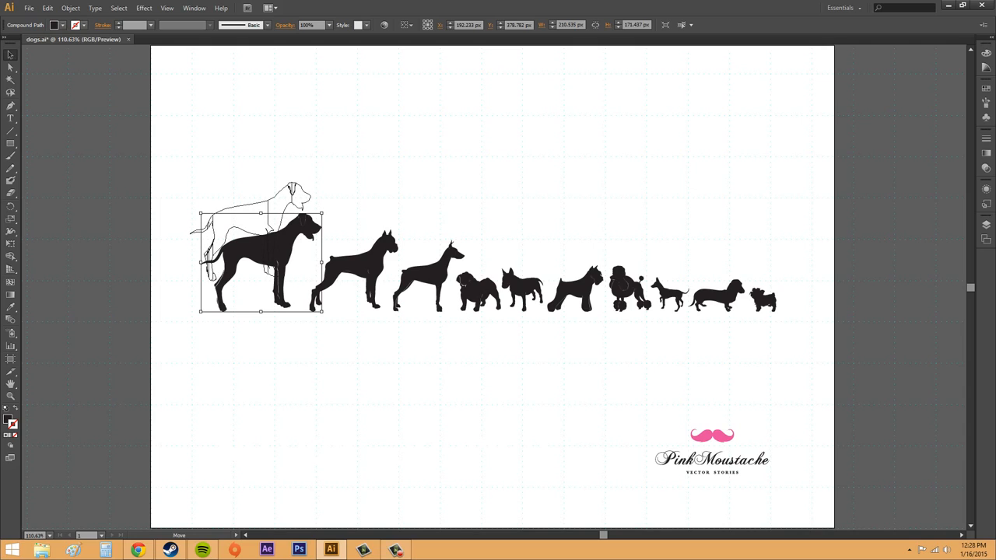
pyautogui.moveTo(271, 229); pyautogui.dragTo(270, 231)
pyautogui.click(259, 310)
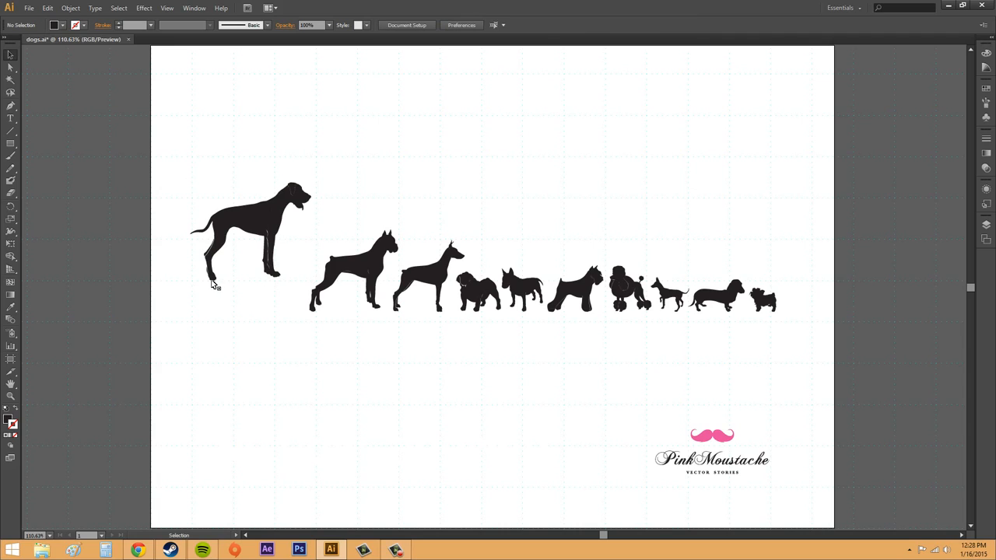
pyautogui.moveTo(242, 229); pyautogui.dragTo(273, 260)
pyautogui.click(248, 254)
# - Set the grid style to Lines with a gridline every 150 px in the Guides & Grid preferences
pyautogui.click(195, 9)
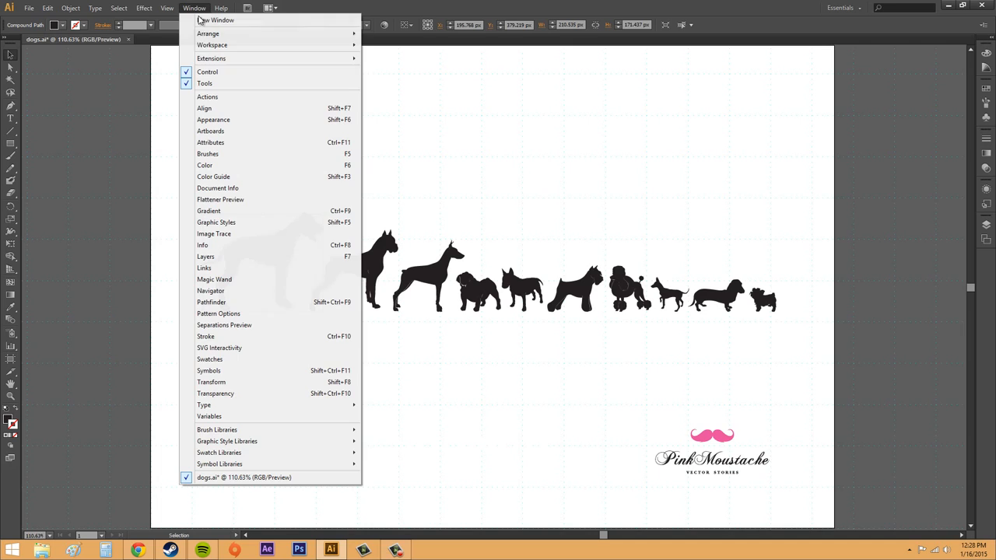
pyautogui.moveTo(168, 11)
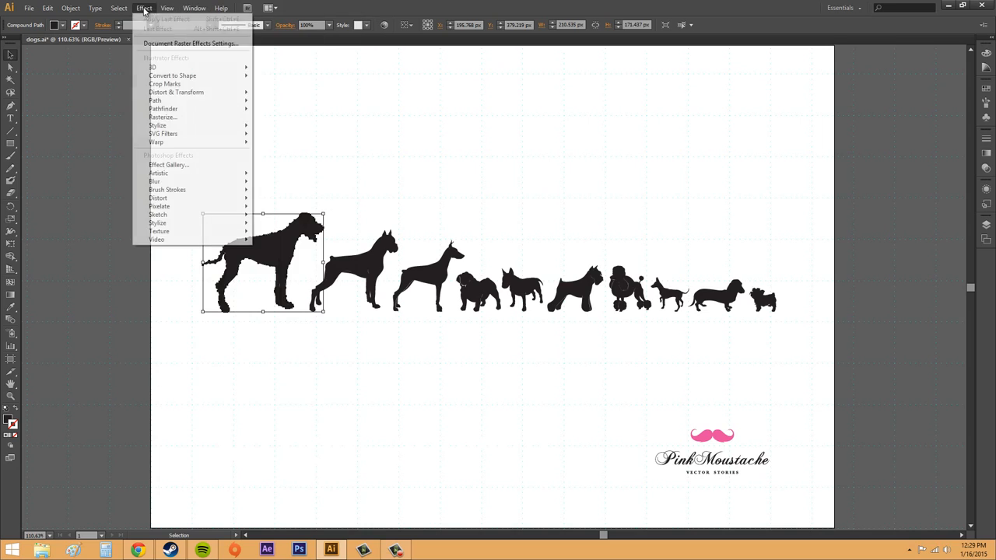
pyautogui.moveTo(72, 9)
pyautogui.moveTo(109, 308)
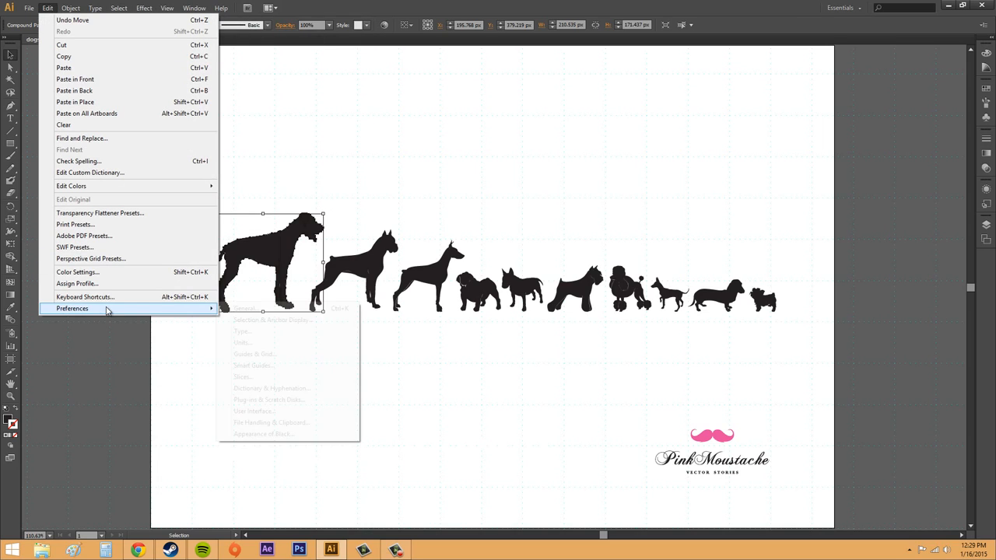
pyautogui.click(250, 354)
pyautogui.click(603, 330)
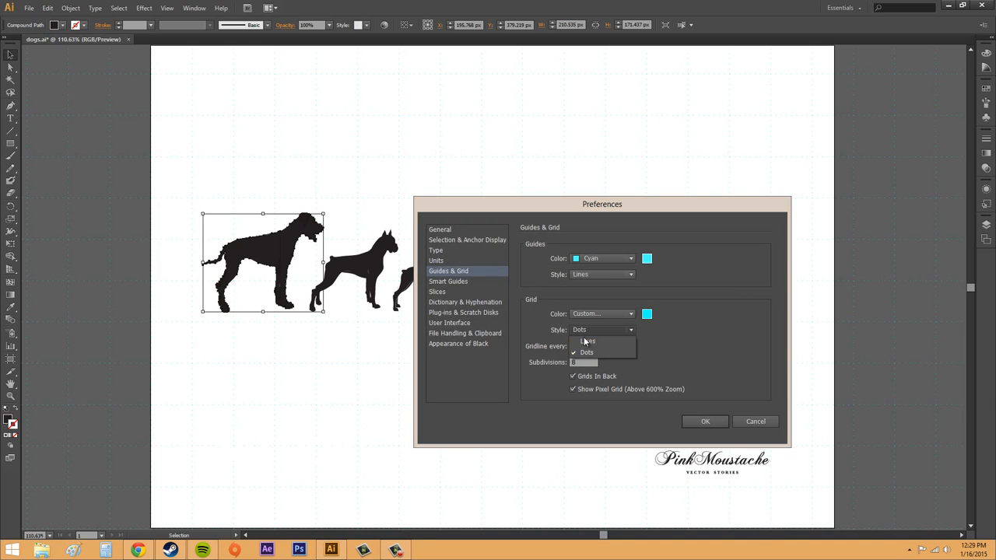
pyautogui.click(599, 343)
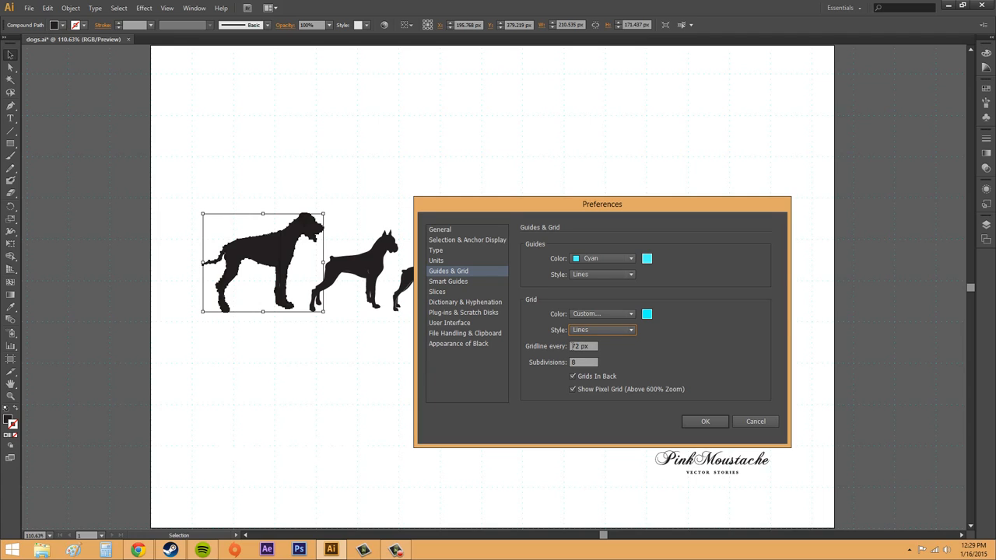
pyautogui.click(583, 346)
pyautogui.write('150')
pyautogui.click(702, 422)
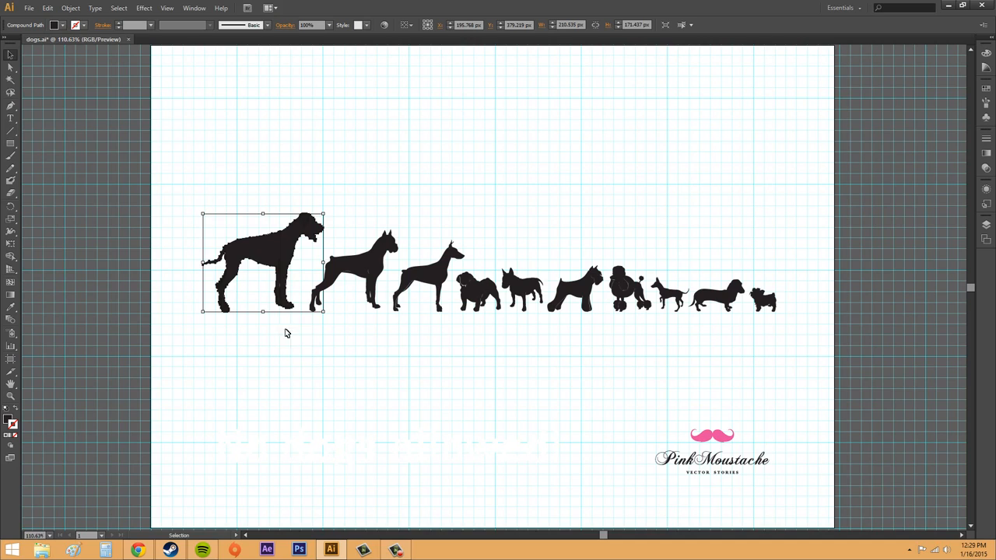
# - Move the miniature pinscher up above the row of dogs, snapping it to the grid
pyautogui.click(396, 199)
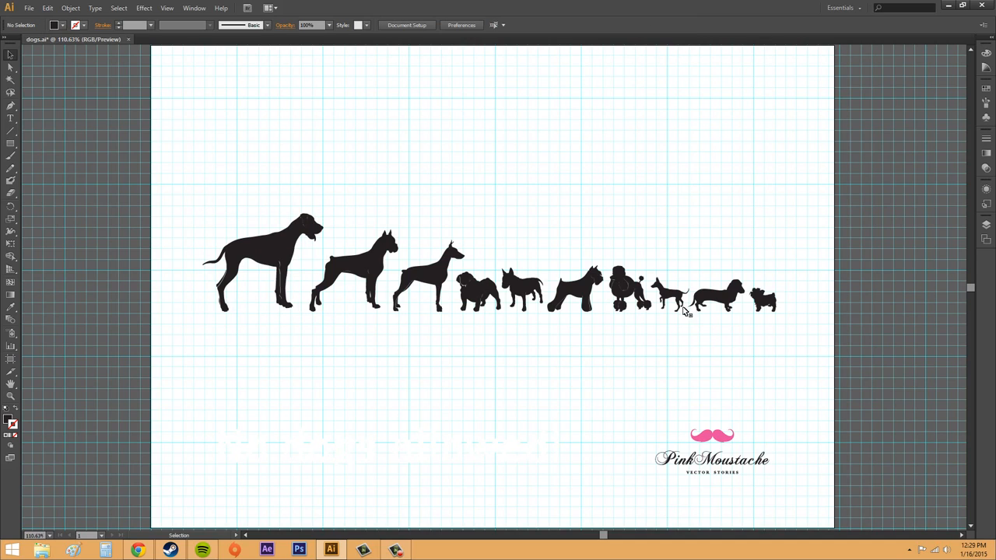
pyautogui.moveTo(669, 302); pyautogui.dragTo(681, 213)
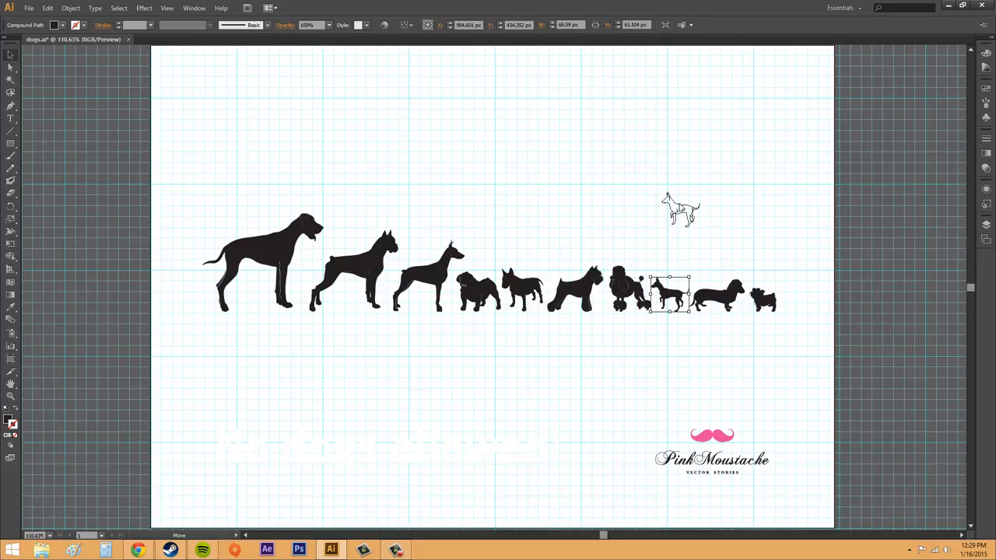
pyautogui.moveTo(681, 212)
pyautogui.mouseDown()
pyautogui.moveTo(682, 194)
pyautogui.moveTo(674, 274)
pyautogui.moveTo(691, 222)
pyautogui.mouseUp()
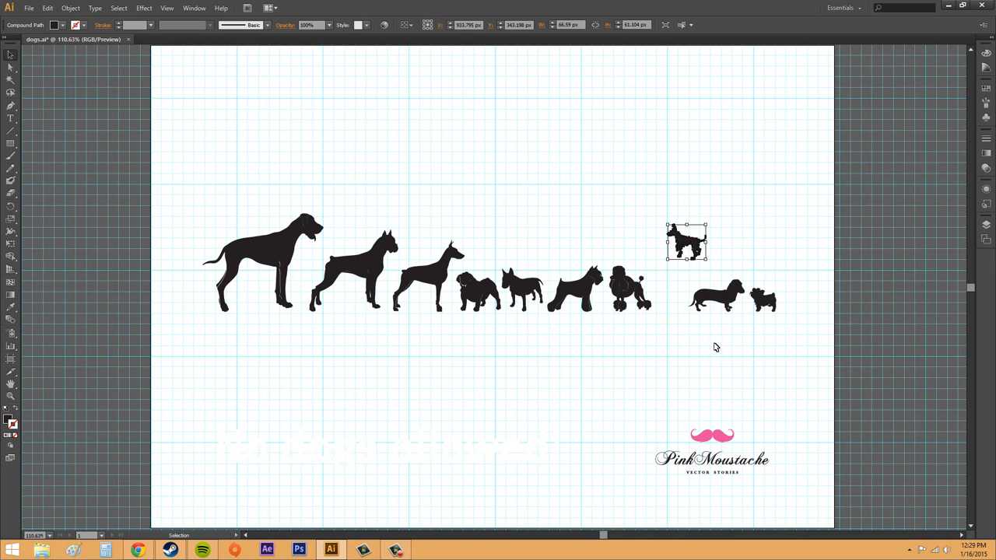
pyautogui.click(715, 347)
# - Turn off Snap to Grid and nudge the small dog slightly left, moving it freely
pyautogui.click(166, 8)
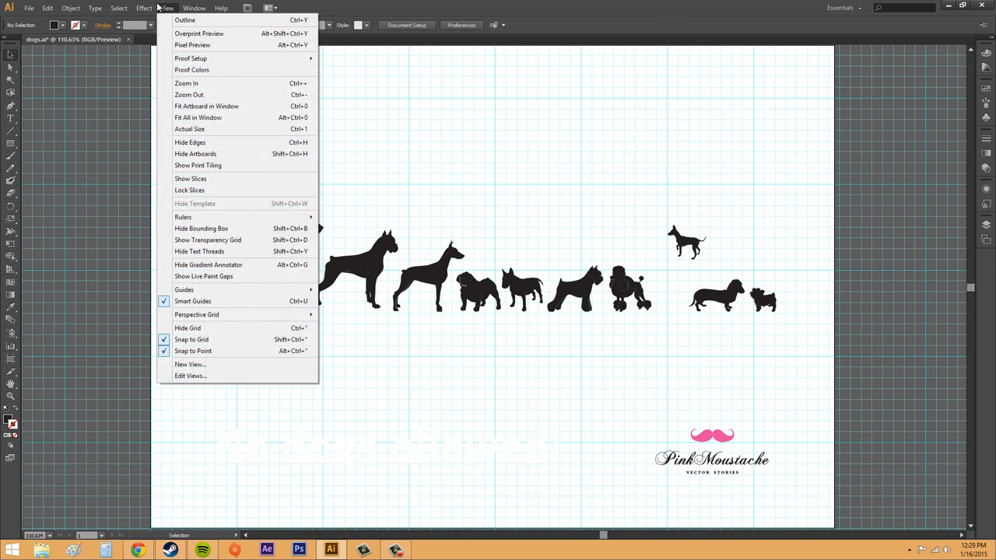
pyautogui.moveTo(166, 8)
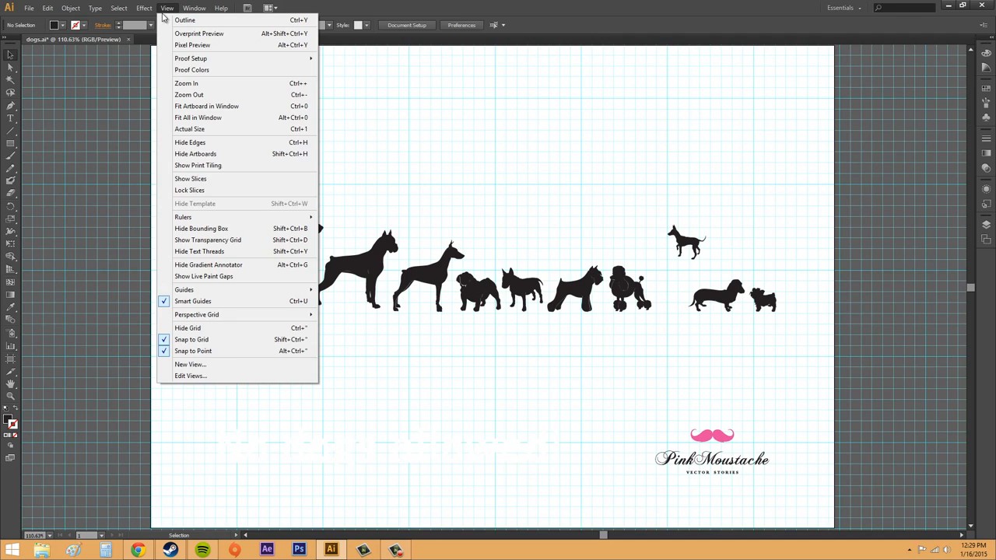
pyautogui.click(189, 342)
pyautogui.moveTo(674, 229); pyautogui.dragTo(646, 232)
# - Turn off Snap to Point and move the small dog down below the row, near the text, then deselect it
pyautogui.click(167, 7)
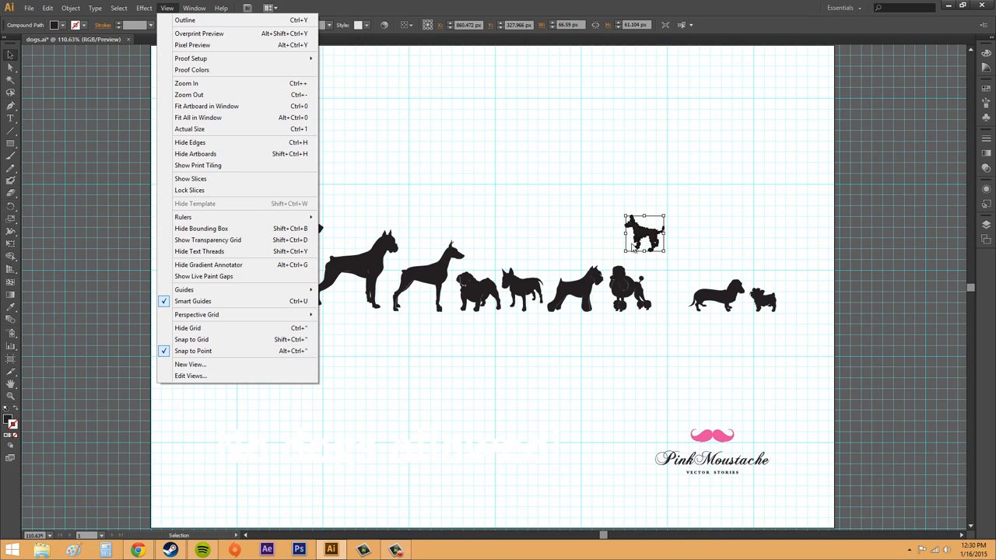
pyautogui.click(193, 351)
pyautogui.moveTo(637, 222); pyautogui.dragTo(477, 407)
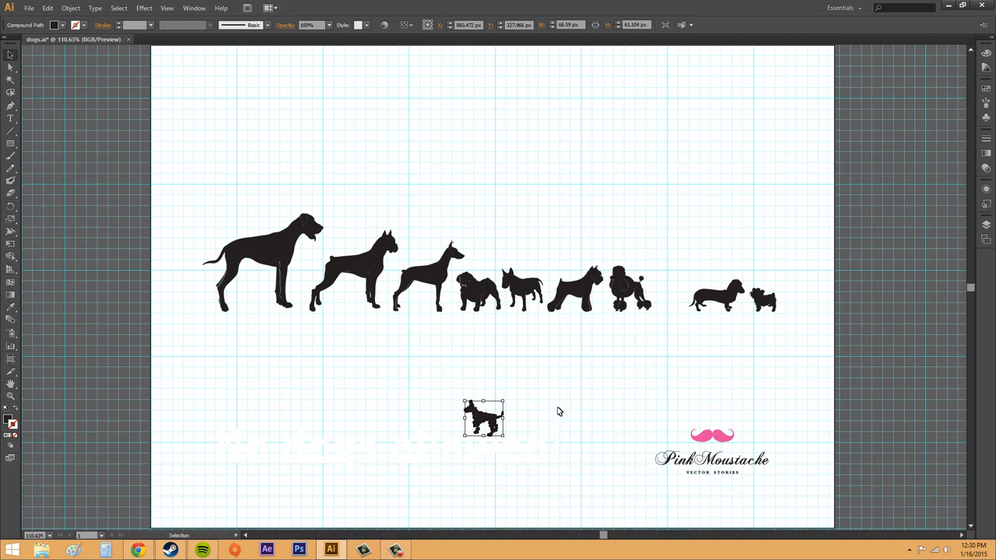
pyautogui.click(570, 414)
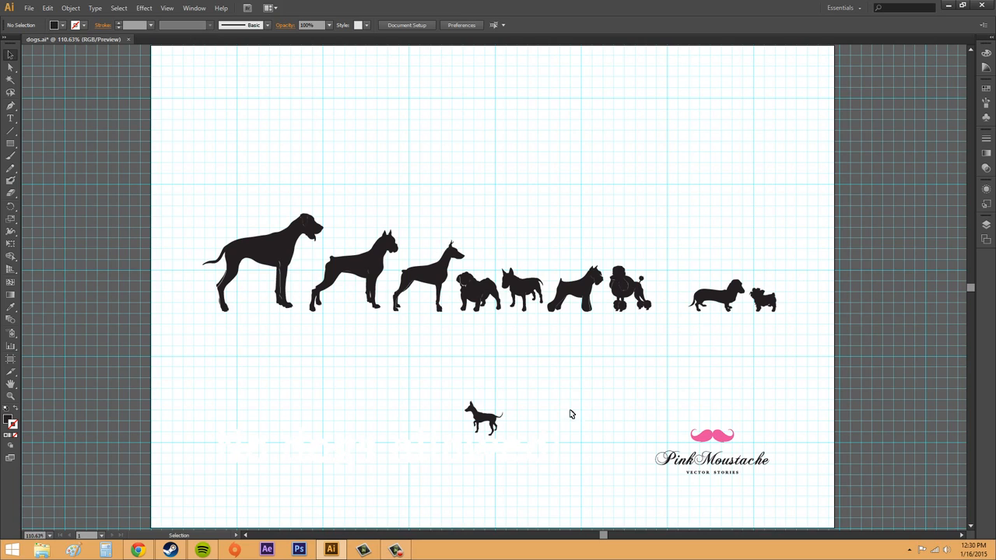
# - Turn Snap to Grid back on and uncheck Grids In Back in the Guides & Grid preferences
pyautogui.click(166, 8)
pyautogui.click(179, 340)
pyautogui.click(47, 8)
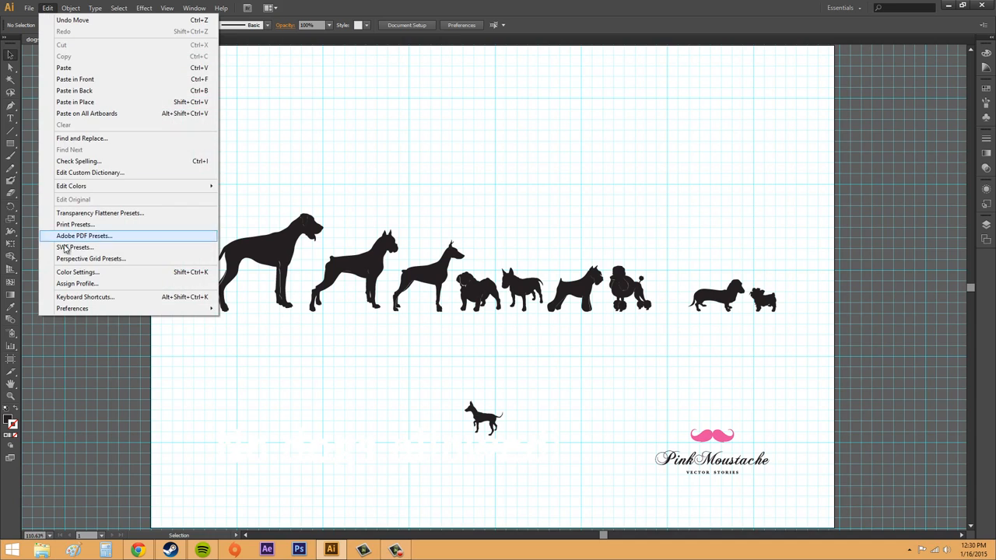
pyautogui.moveTo(90, 310)
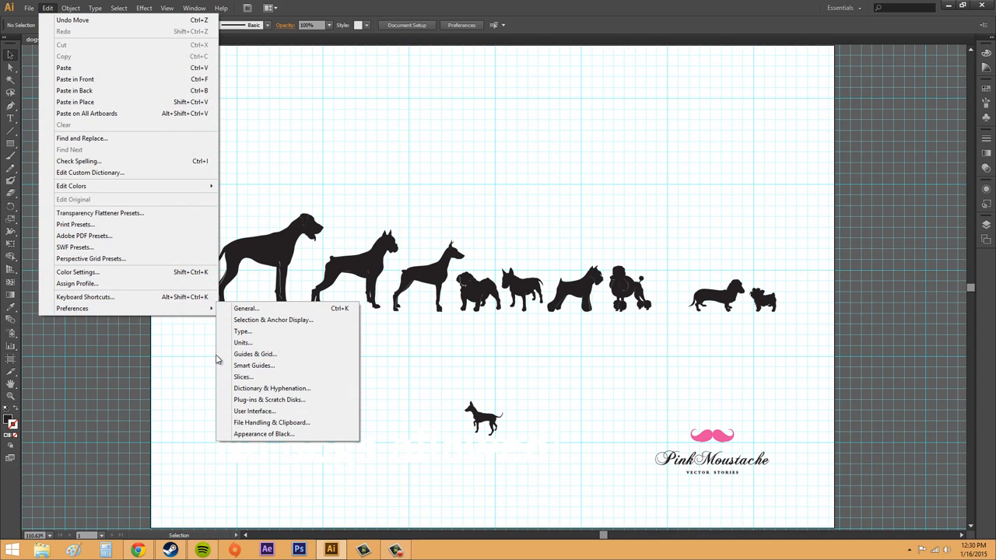
pyautogui.click(247, 354)
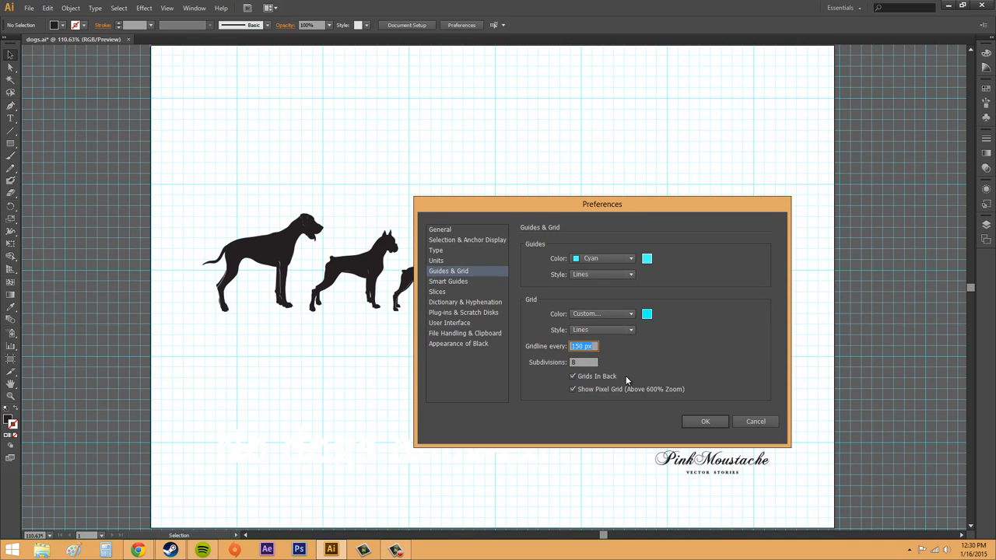
pyautogui.click(572, 378)
pyautogui.click(702, 422)
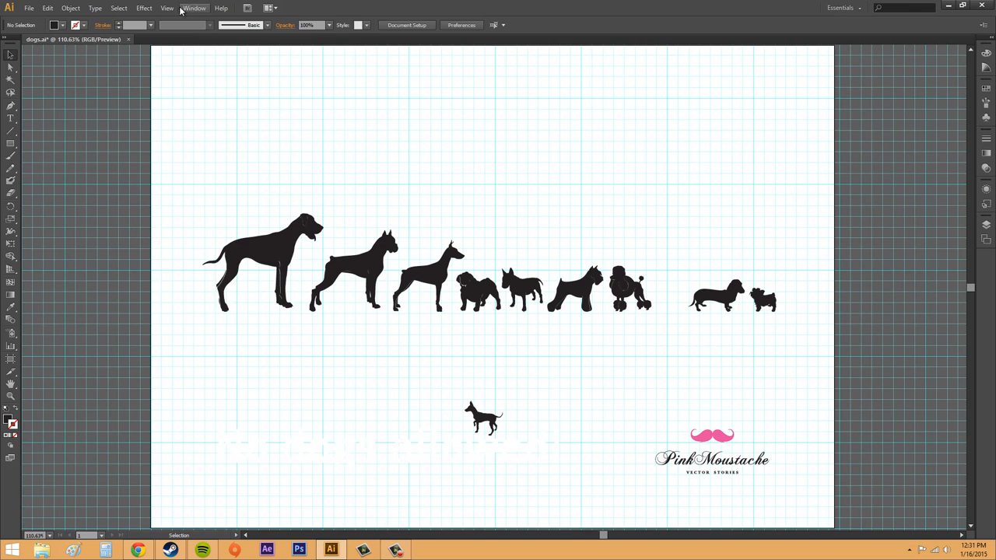
# - Hide the grid
pyautogui.click(167, 8)
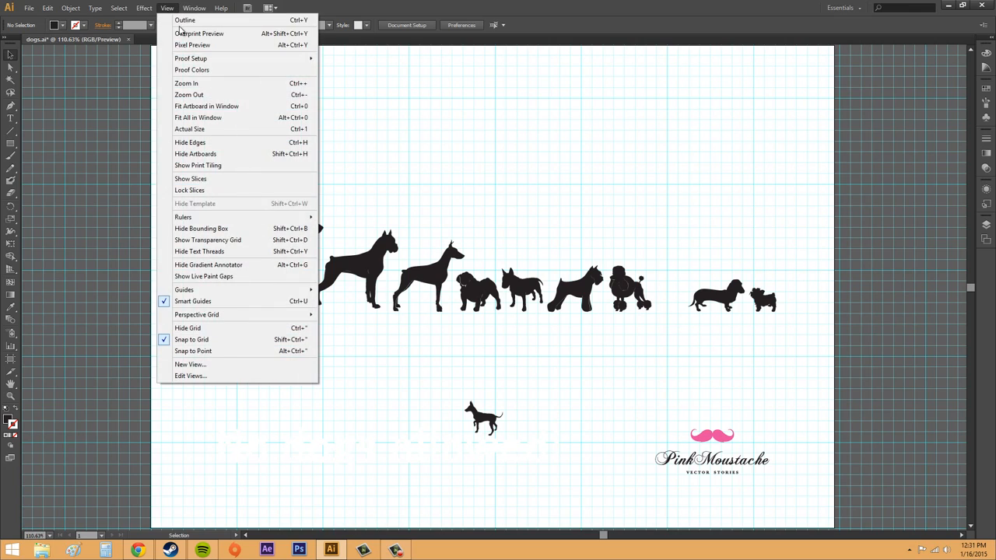
pyautogui.click(189, 328)
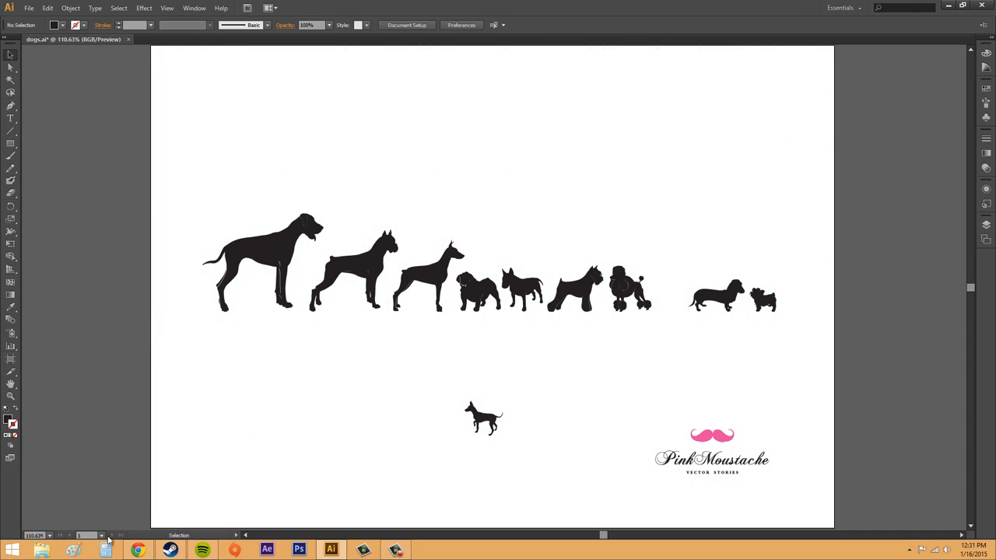
# - Zoom to 800% and turn on Pixel Preview to see the dogs rendered as pixels
pyautogui.click(48, 535)
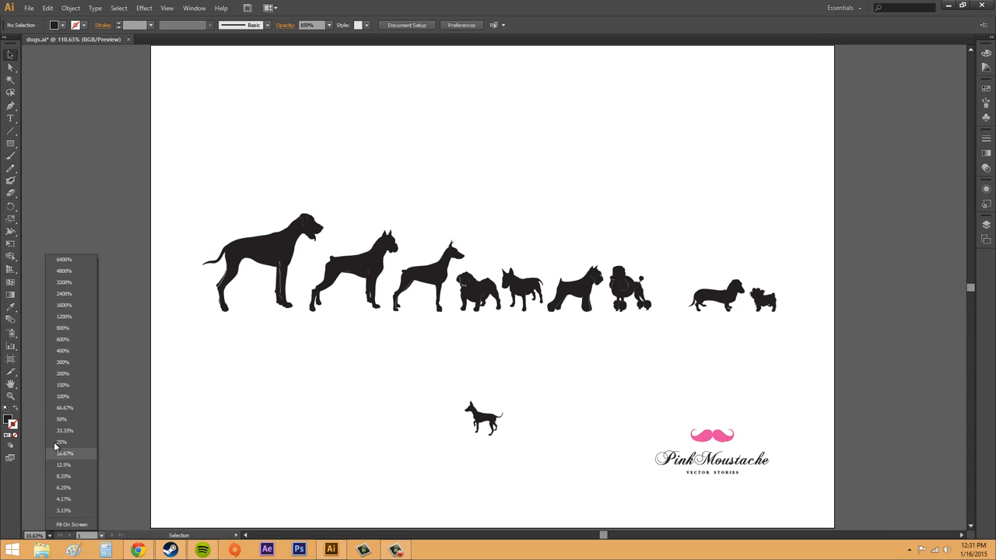
pyautogui.click(67, 339)
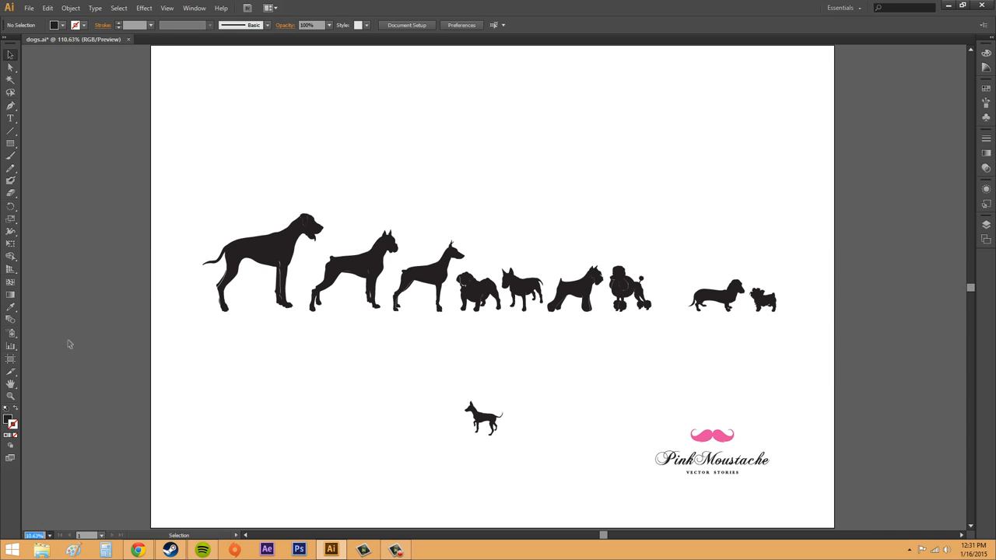
pyautogui.click(49, 535)
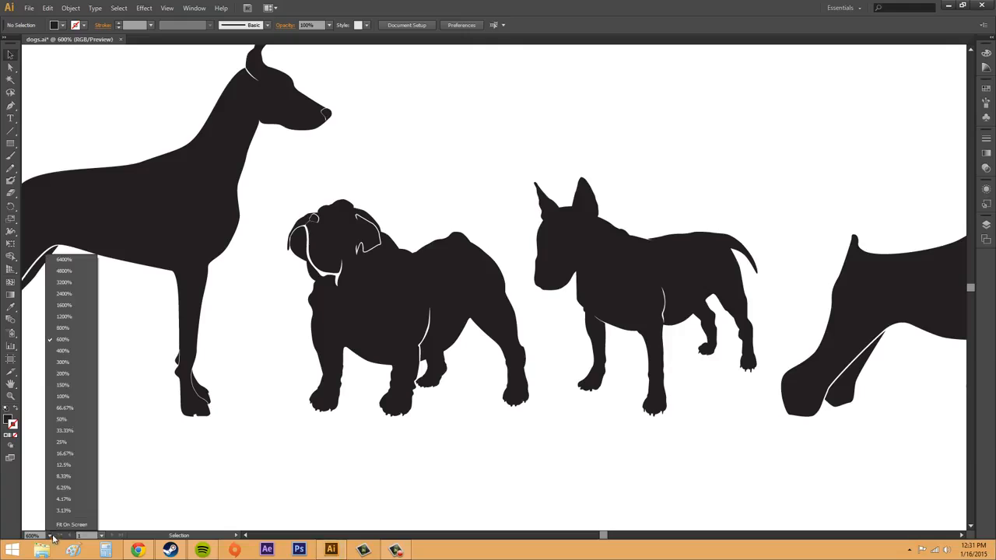
pyautogui.click(64, 327)
pyautogui.scroll(-1, 615, 432)
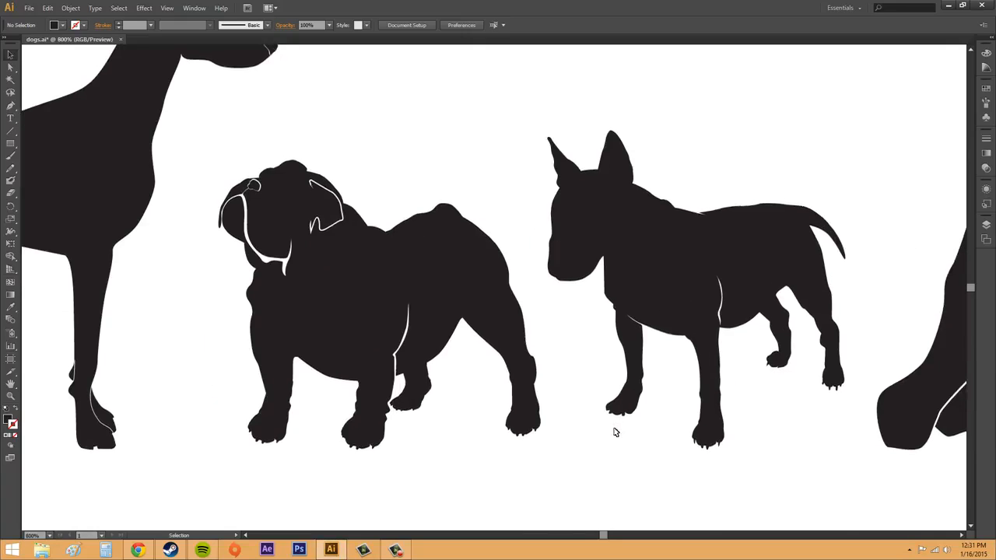
pyautogui.scroll(2, 615, 432)
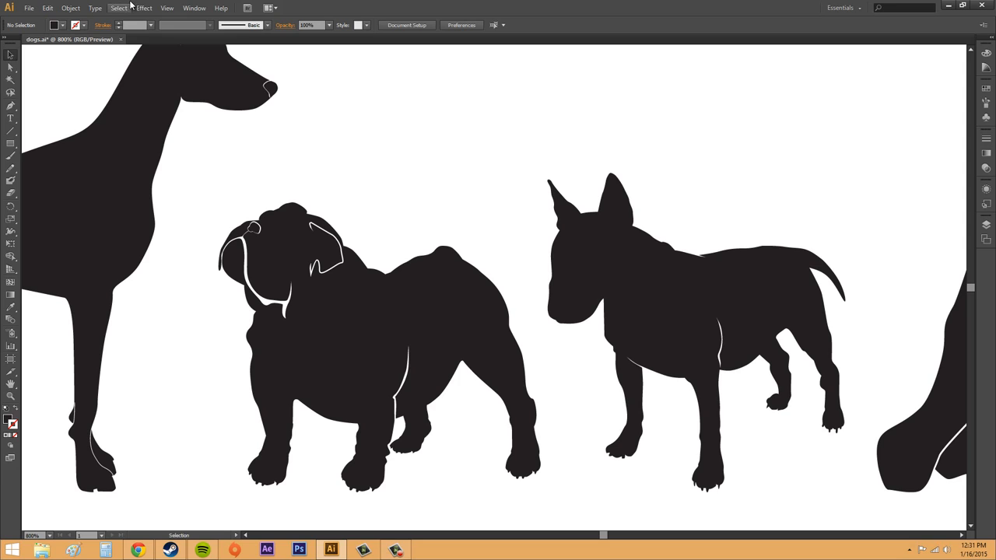
pyautogui.click(129, 7)
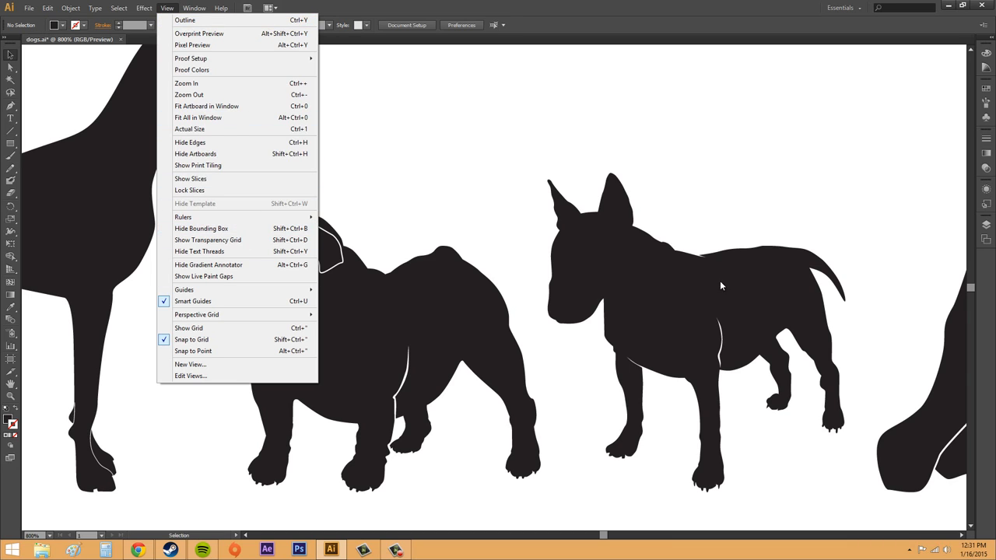
pyautogui.click(183, 45)
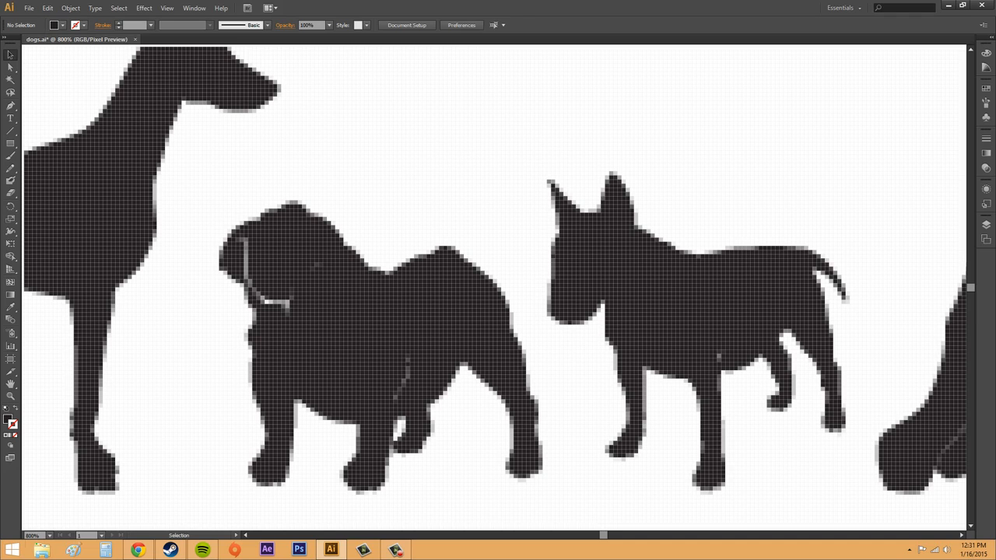
# - Zoom to 300% and turn Pixel Preview off
pyautogui.click(50, 535)
pyautogui.click(61, 369)
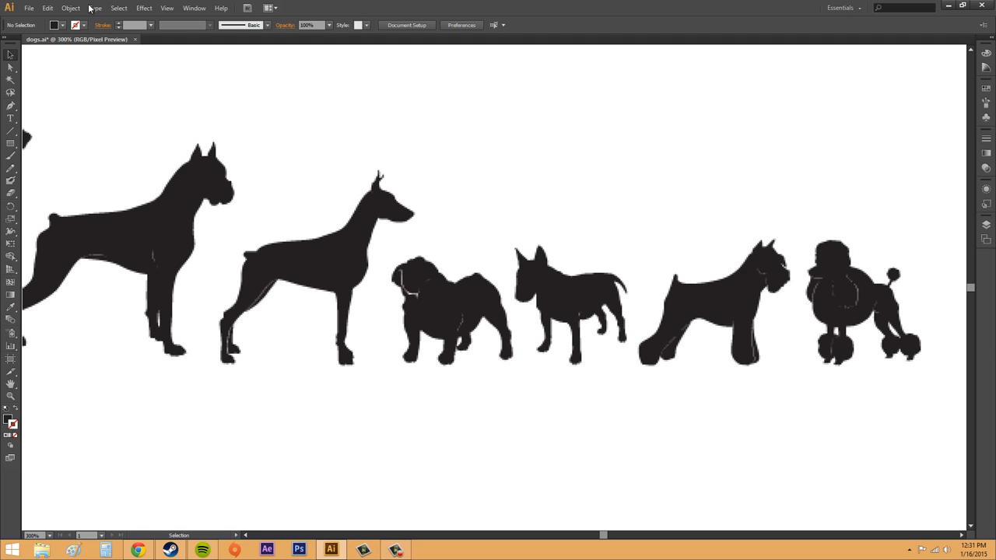
pyautogui.click(166, 8)
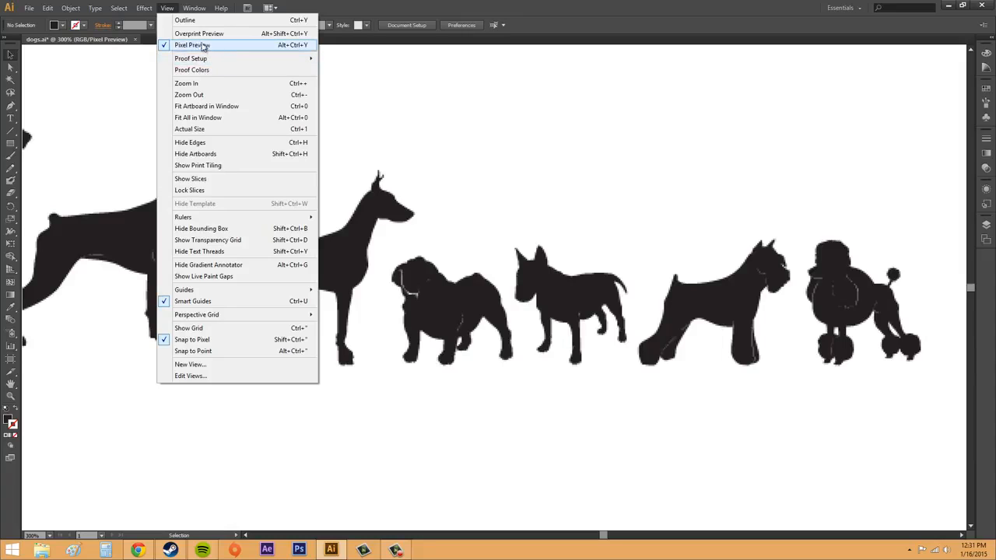
pyautogui.click(204, 48)
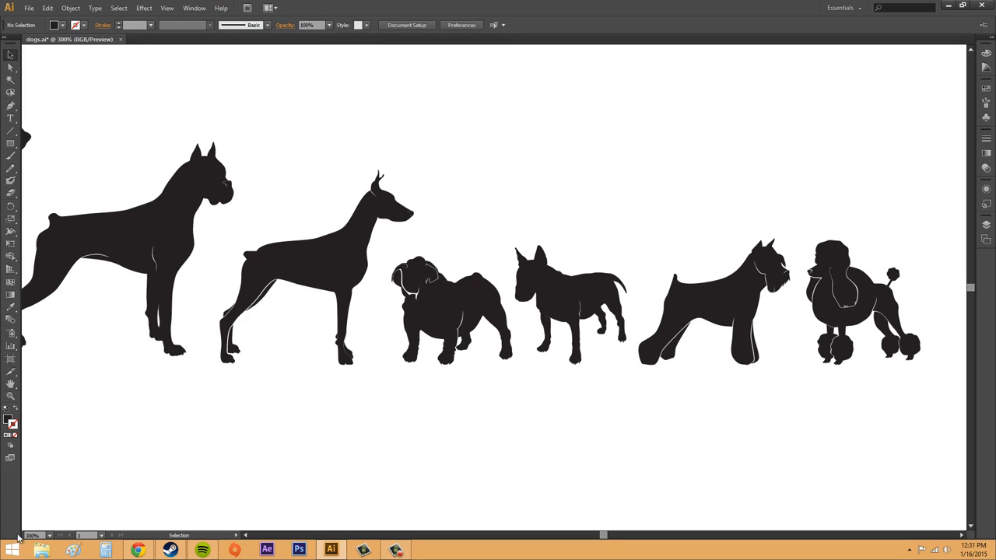
# - Zoom to 800% and pan across the dog silhouettes with the Hand tool to the miniature pinscher
pyautogui.click(48, 535)
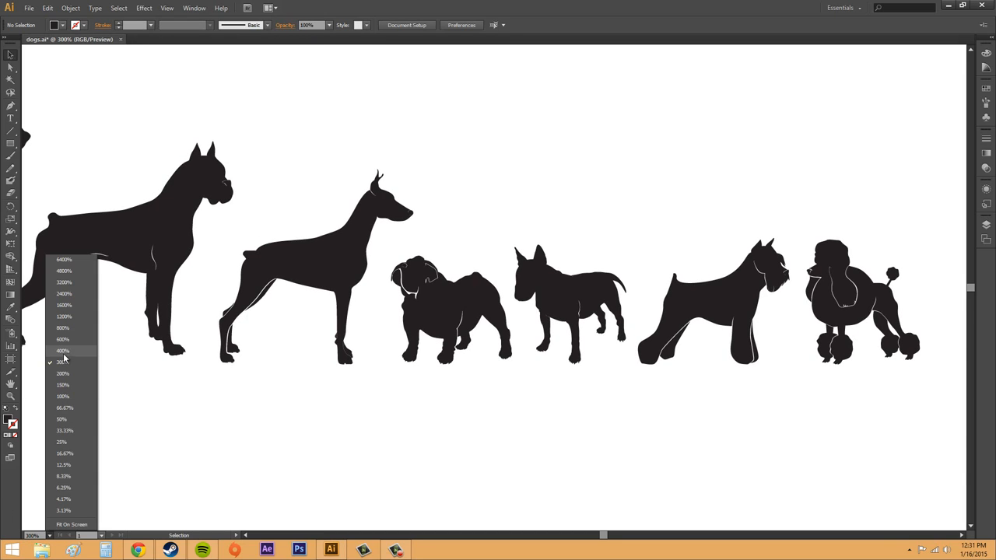
pyautogui.click(65, 329)
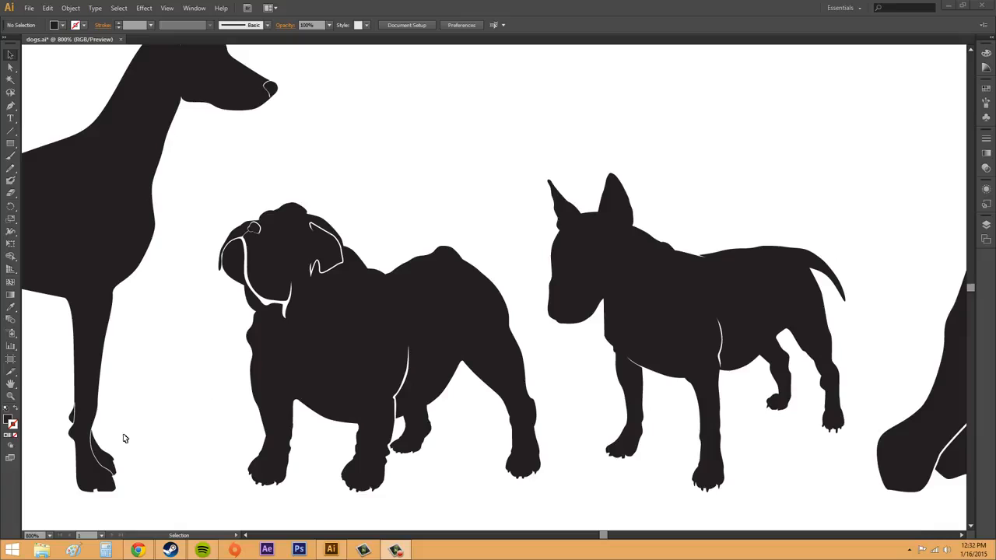
pyautogui.click(10, 385)
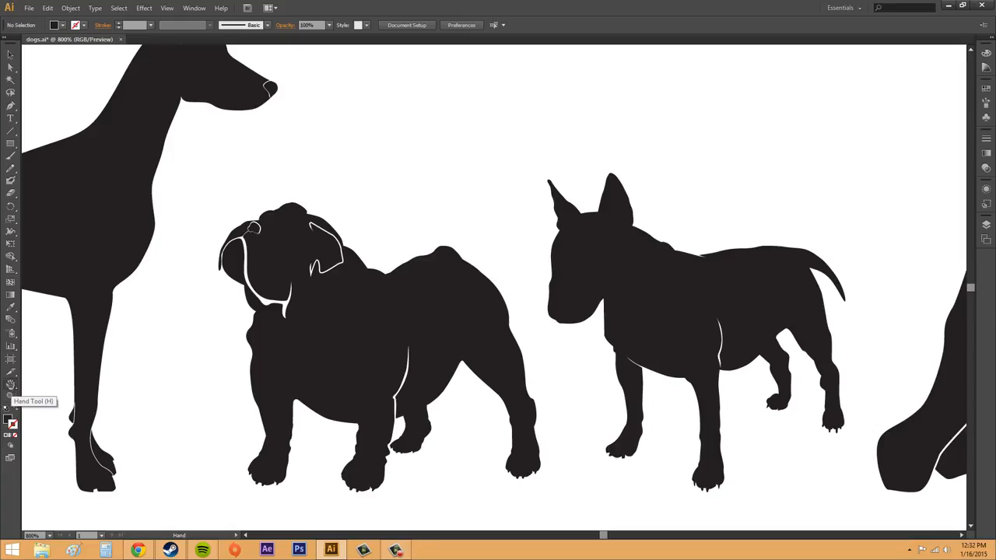
pyautogui.moveTo(621, 163); pyautogui.dragTo(373, 172)
pyautogui.moveTo(737, 178); pyautogui.dragTo(367, 167)
pyautogui.moveTo(776, 158); pyautogui.dragTo(410, 140)
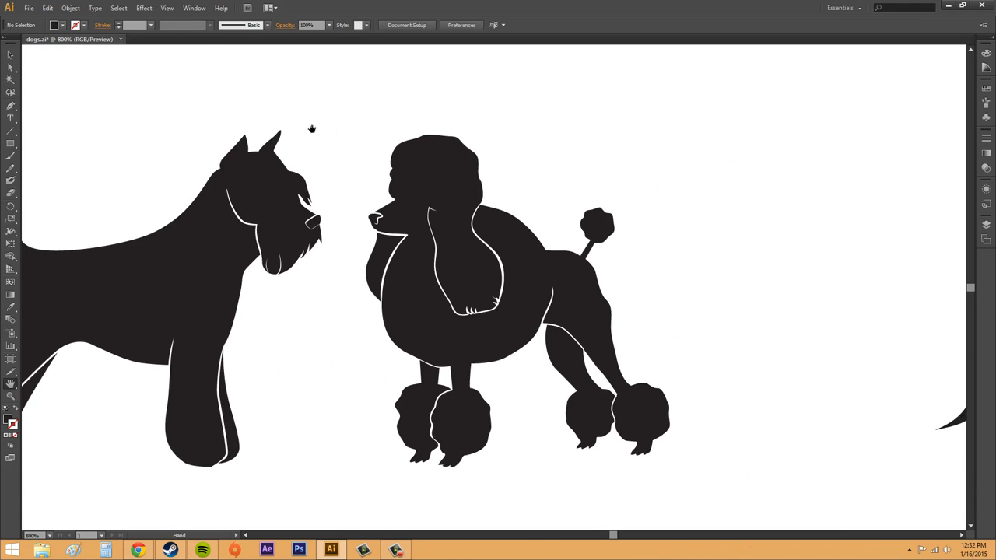
pyautogui.moveTo(311, 127); pyautogui.dragTo(553, 140)
pyautogui.moveTo(268, 166); pyautogui.dragTo(539, 160)
pyautogui.moveTo(303, 156); pyautogui.dragTo(657, 176)
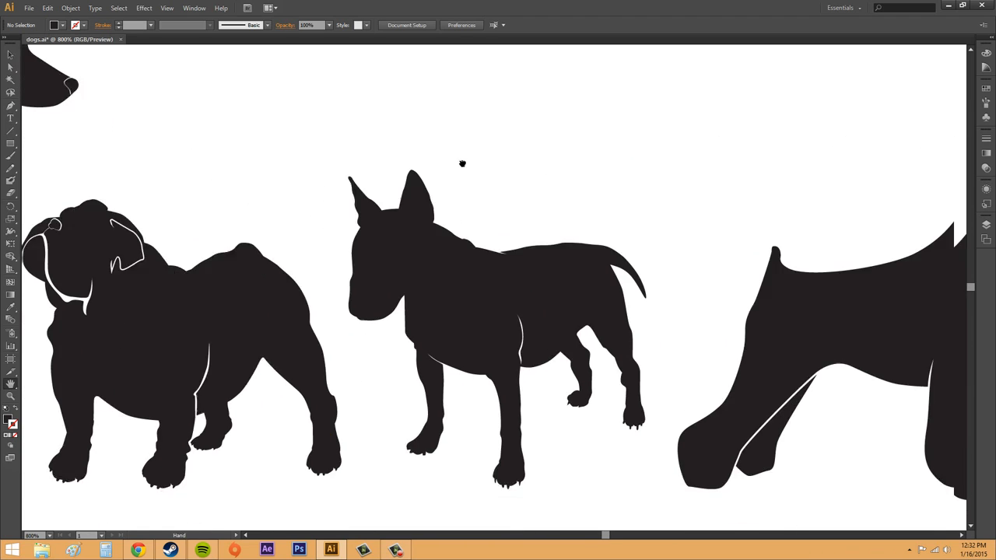
pyautogui.moveTo(688, 231); pyautogui.dragTo(743, 273)
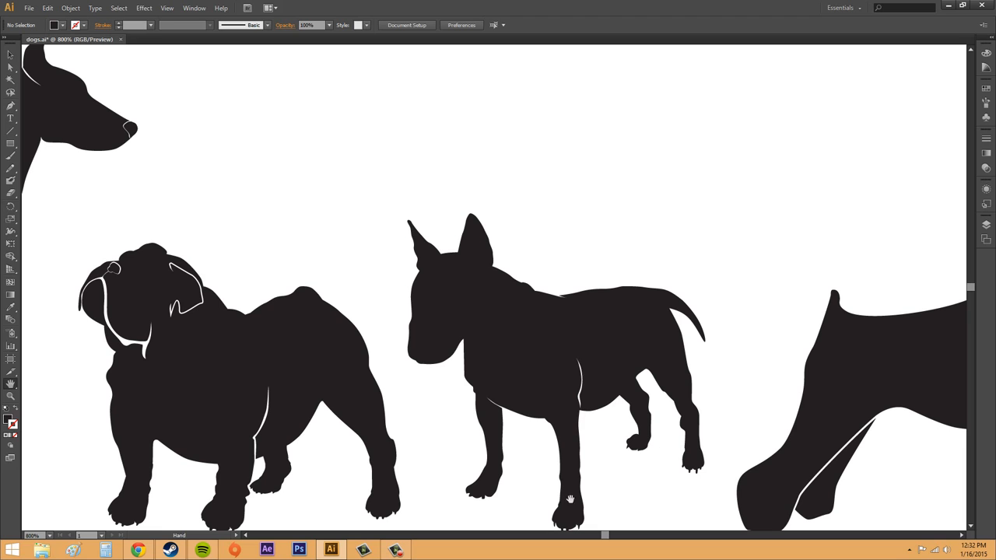
pyautogui.moveTo(603, 536); pyautogui.dragTo(610, 529)
pyautogui.moveTo(971, 299)
pyautogui.mouseDown()
pyautogui.moveTo(970, 279)
pyautogui.moveTo(970, 299)
pyautogui.mouseUp()
pyautogui.moveTo(349, 380); pyautogui.dragTo(701, 274)
pyautogui.moveTo(487, 280); pyautogui.dragTo(274, 439)
pyautogui.moveTo(227, 342); pyautogui.dragTo(309, 360)
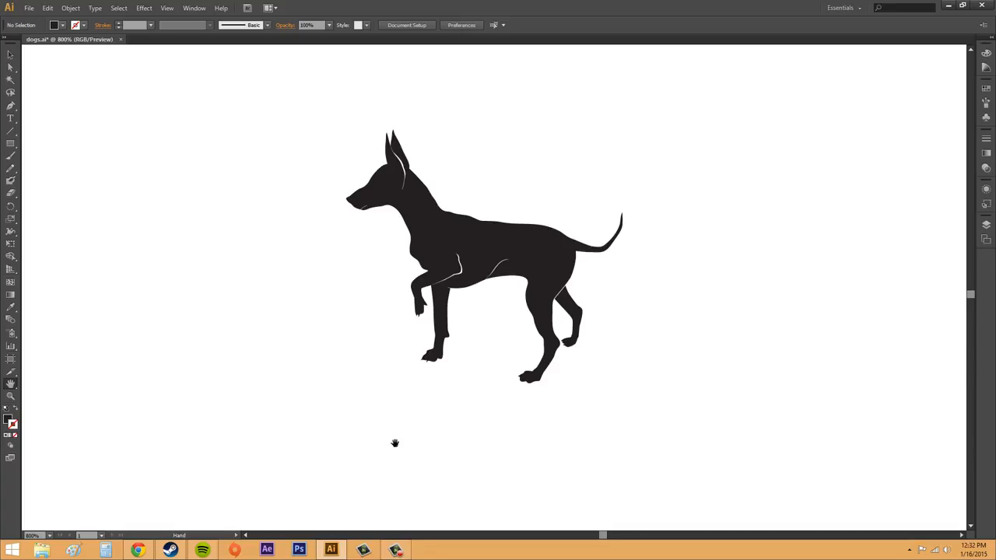
pyautogui.click(10, 385)
# - Pan around the miniature pinscher by switching temporarily from the Selection tool to the Hand tool
pyautogui.click(10, 54)
pyautogui.press('space')
pyautogui.moveTo(365, 324); pyautogui.dragTo(415, 309)
pyautogui.moveTo(395, 333); pyautogui.dragTo(342, 385)
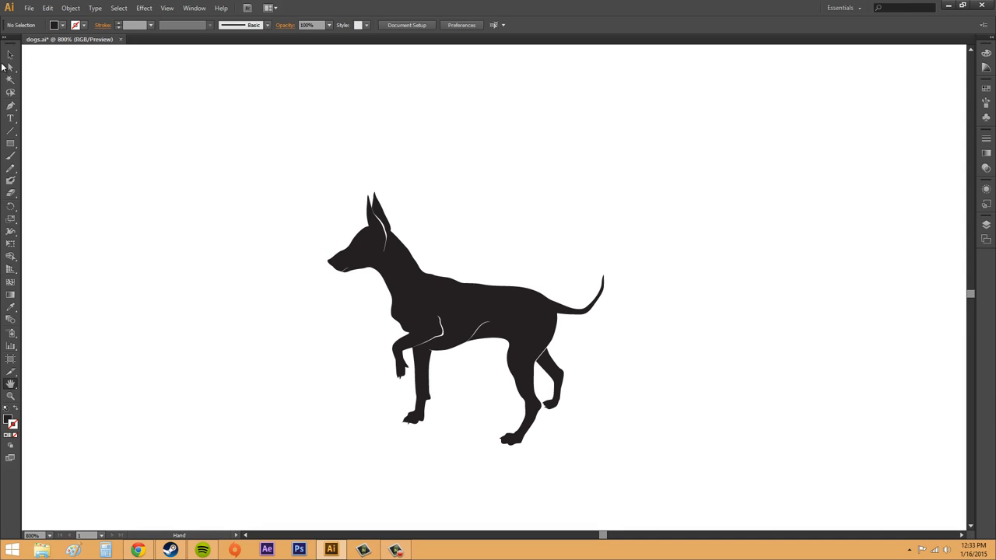
pyautogui.click(10, 54)
pyautogui.press('h')
pyautogui.moveTo(395, 407); pyautogui.dragTo(437, 363)
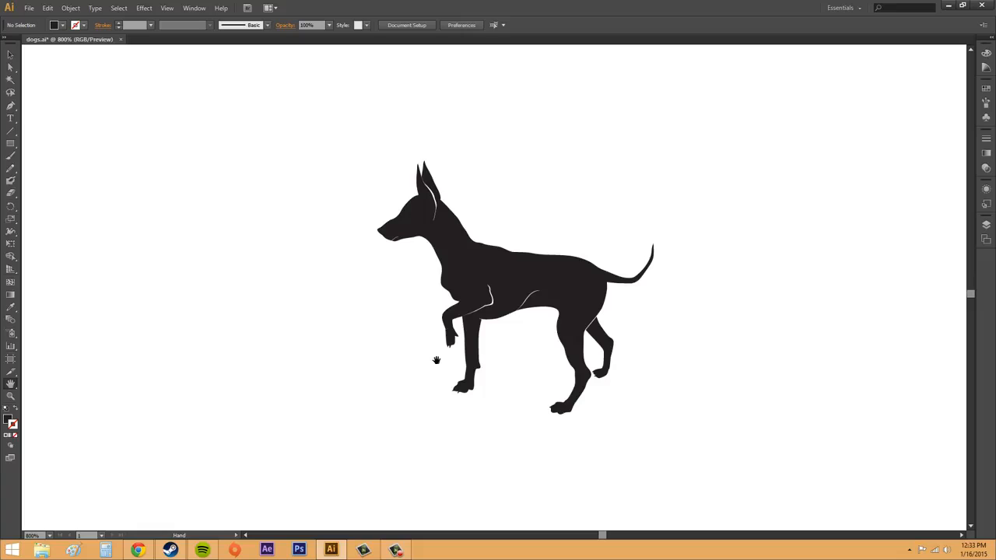
pyautogui.moveTo(605, 236); pyautogui.dragTo(582, 219)
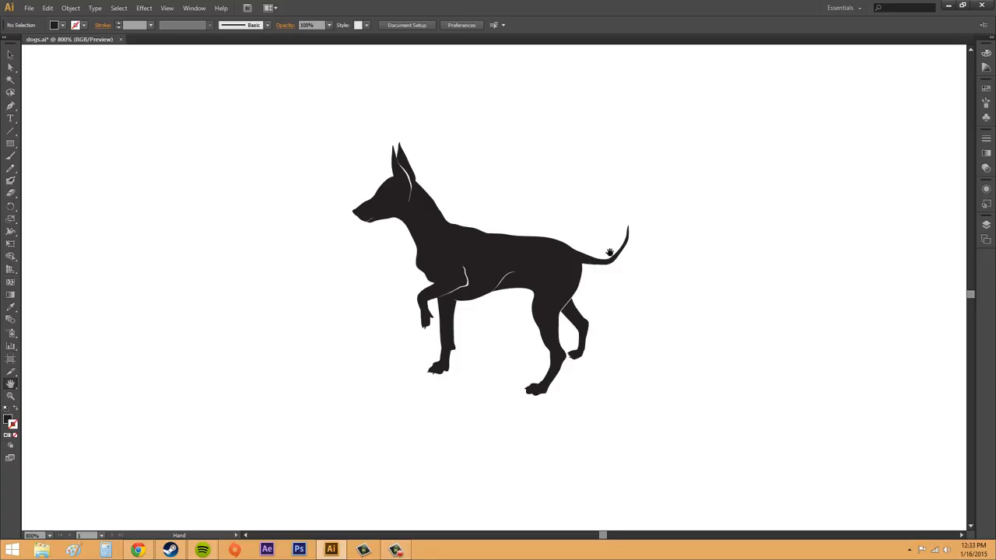
pyautogui.moveTo(627, 226); pyautogui.dragTo(662, 230)
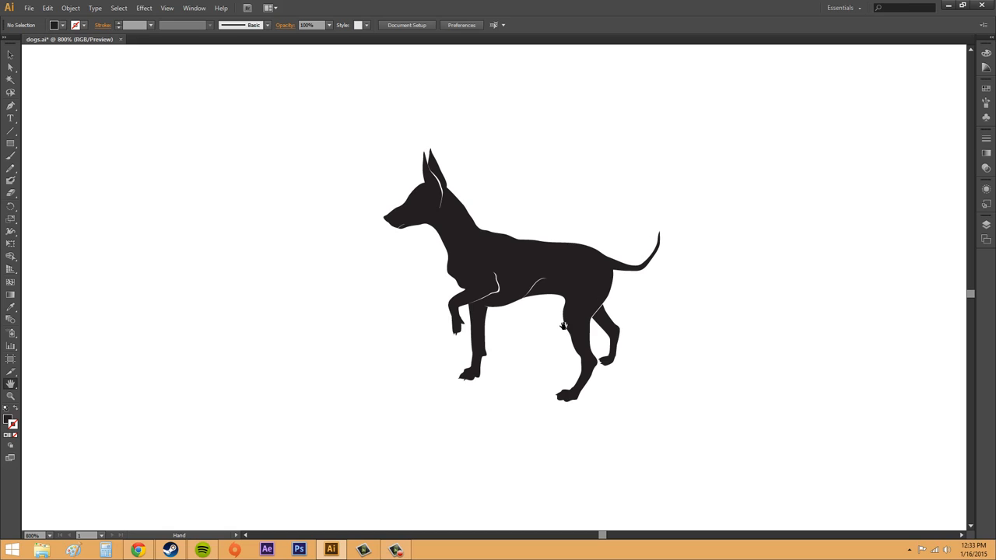